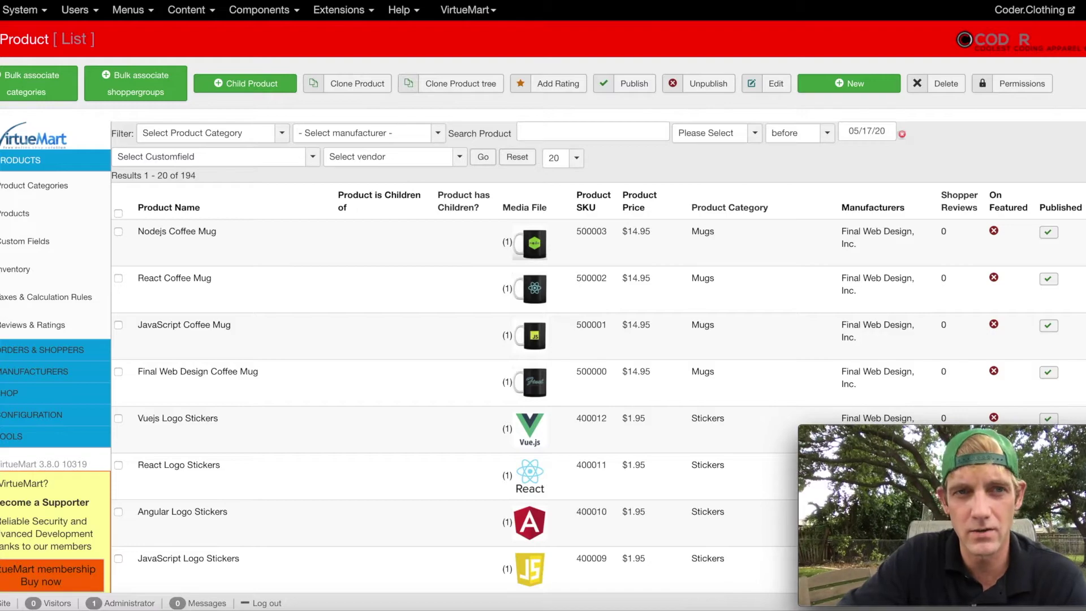
Browse the Drupal Logo T-Shirt page and preview the enlarged black shirt image
scroll(343, 321, "down", 10)
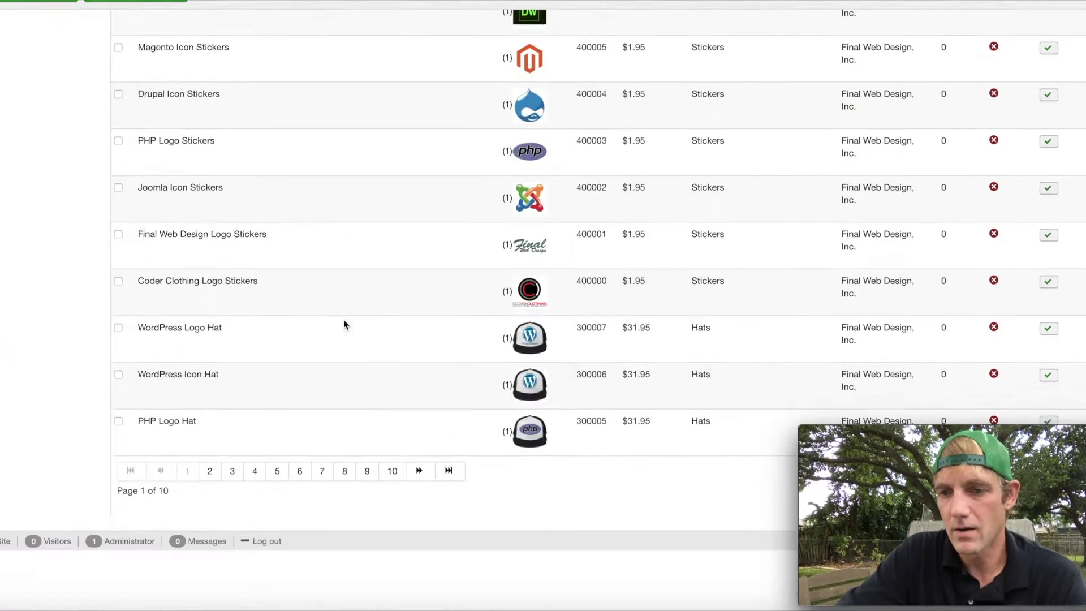
scroll(344, 321, "up", 10)
scroll(344, 324, "up", 1)
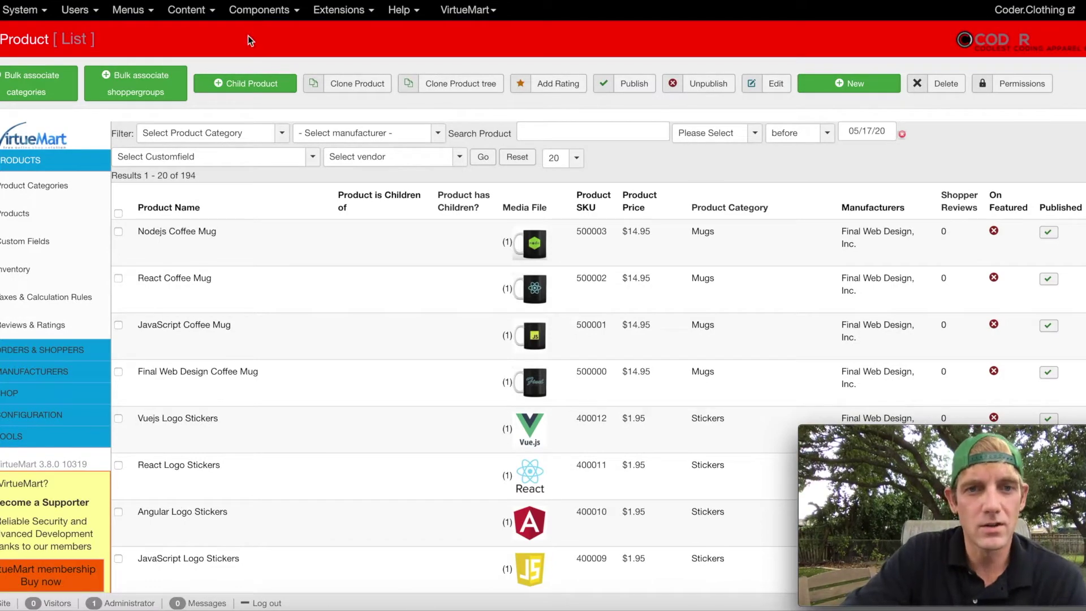
scroll(229, 219, "down", 2)
scroll(229, 219, "up", 2)
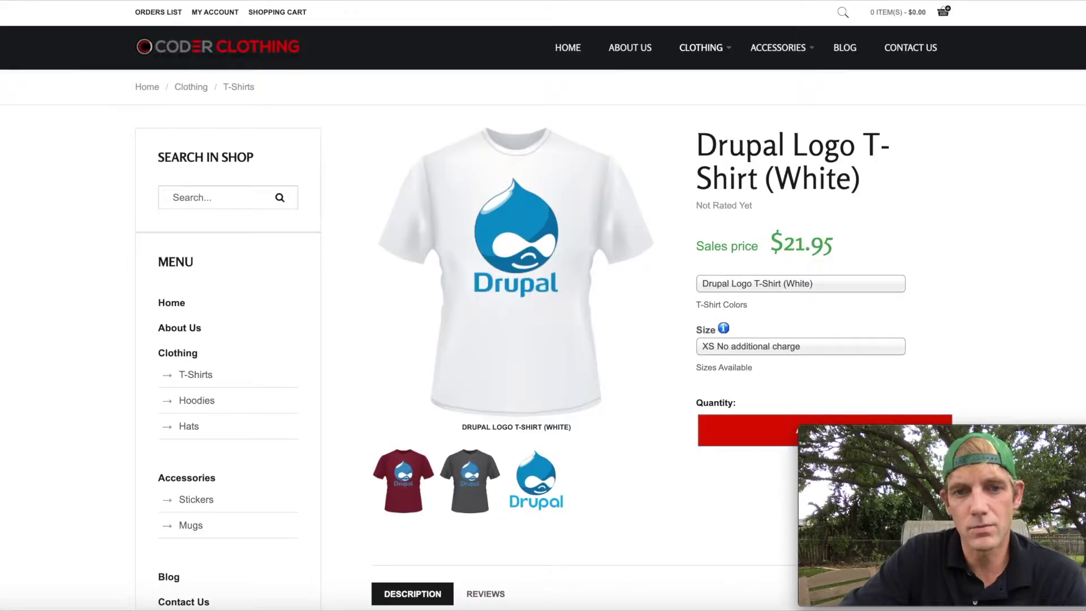
scroll(423, 260, "down", 6)
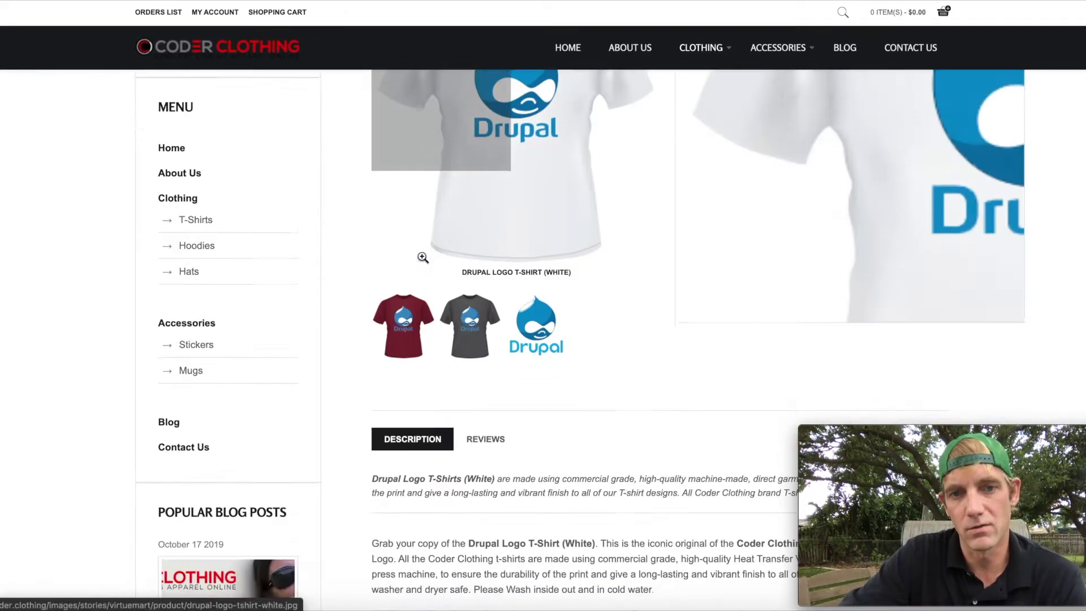
scroll(423, 260, "down", 8)
scroll(415, 252, "up", 20)
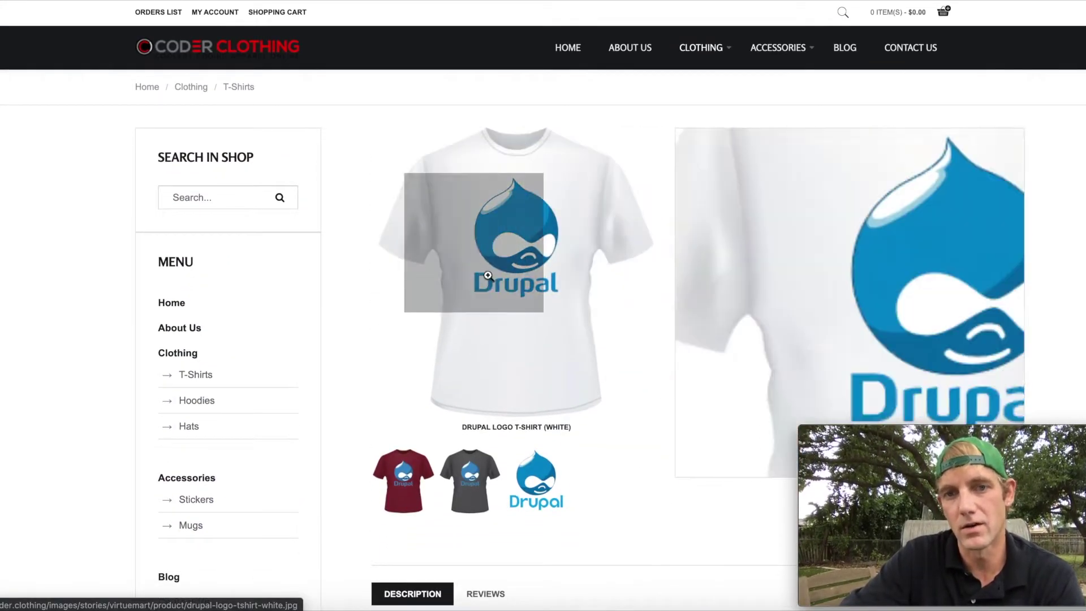
left_click(459, 465)
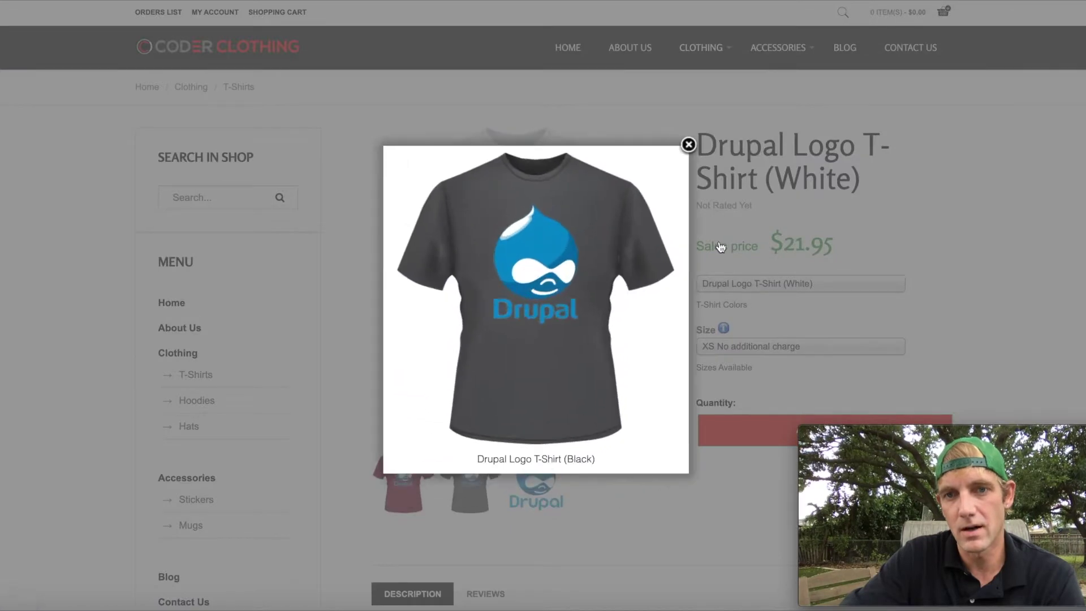
left_click(689, 137)
Keep the White variant, choose size 2XL ($28.95), then return to the VirtueMart Control Panel
left_click(745, 286)
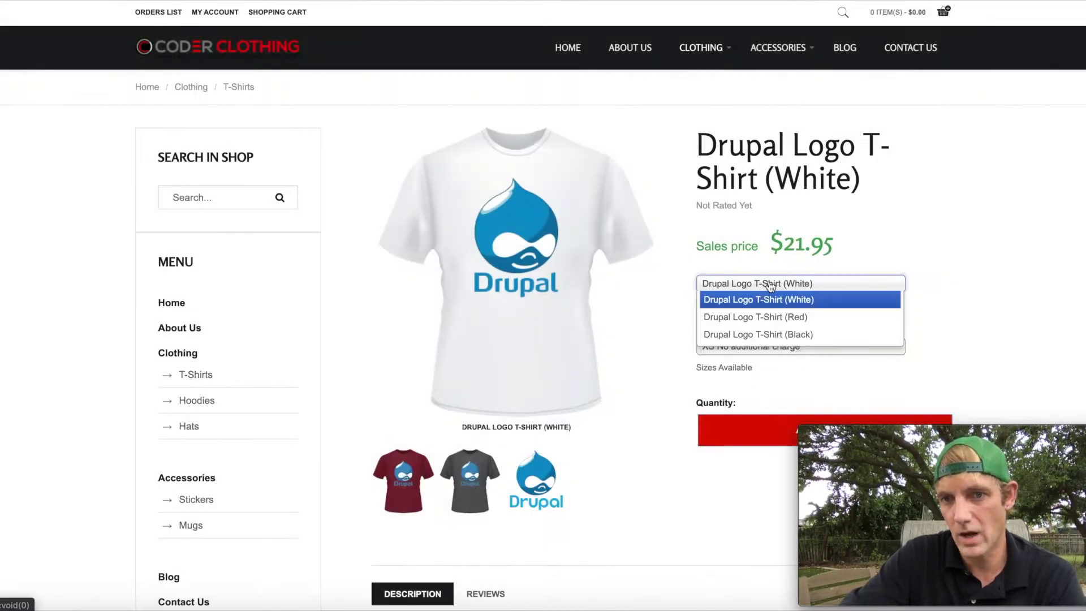
scroll(770, 286, "down", 1)
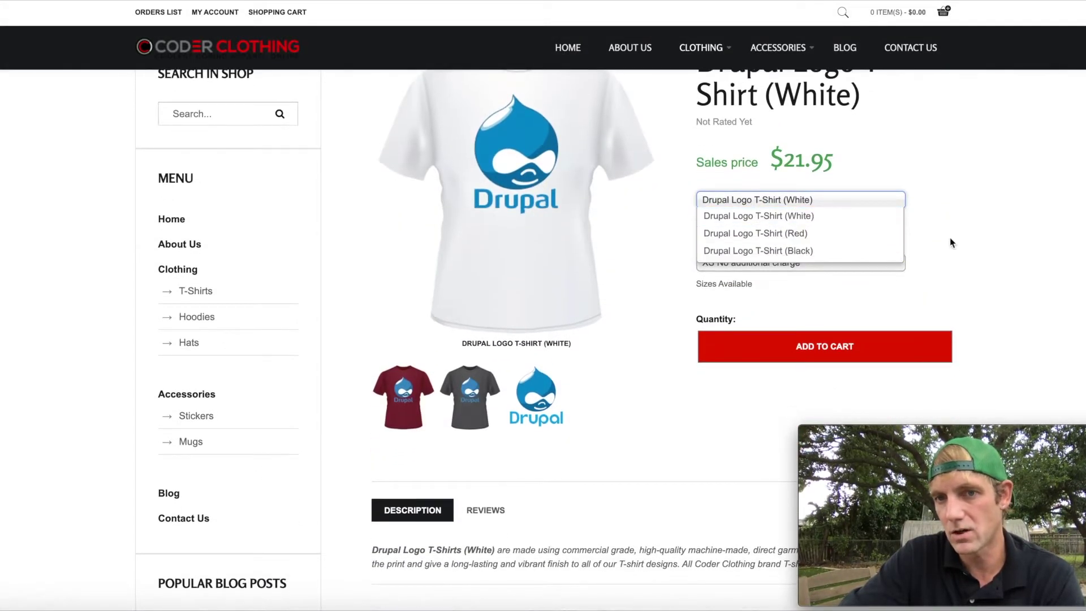
left_click(950, 240)
left_click(815, 261)
left_click(729, 395)
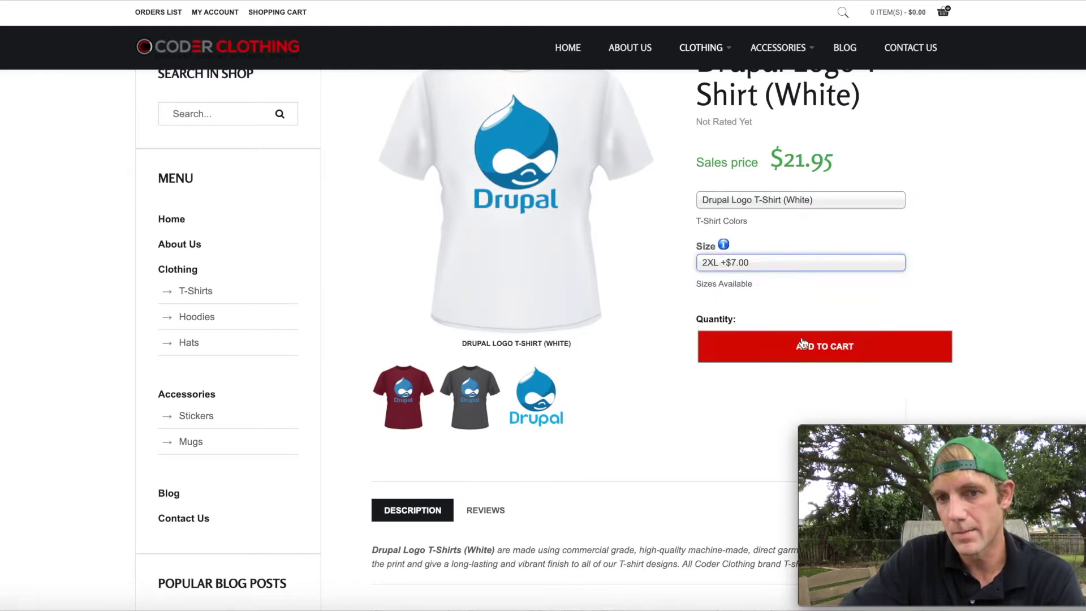
scroll(792, 253, "down", 10)
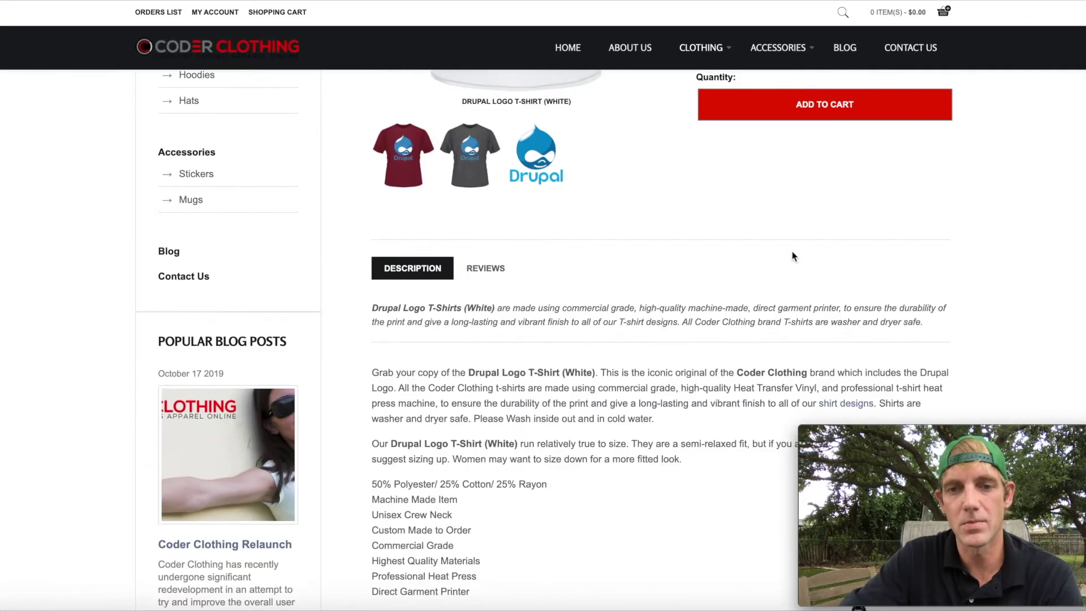
scroll(465, 475, "down", 10)
scroll(461, 461, "up", 20)
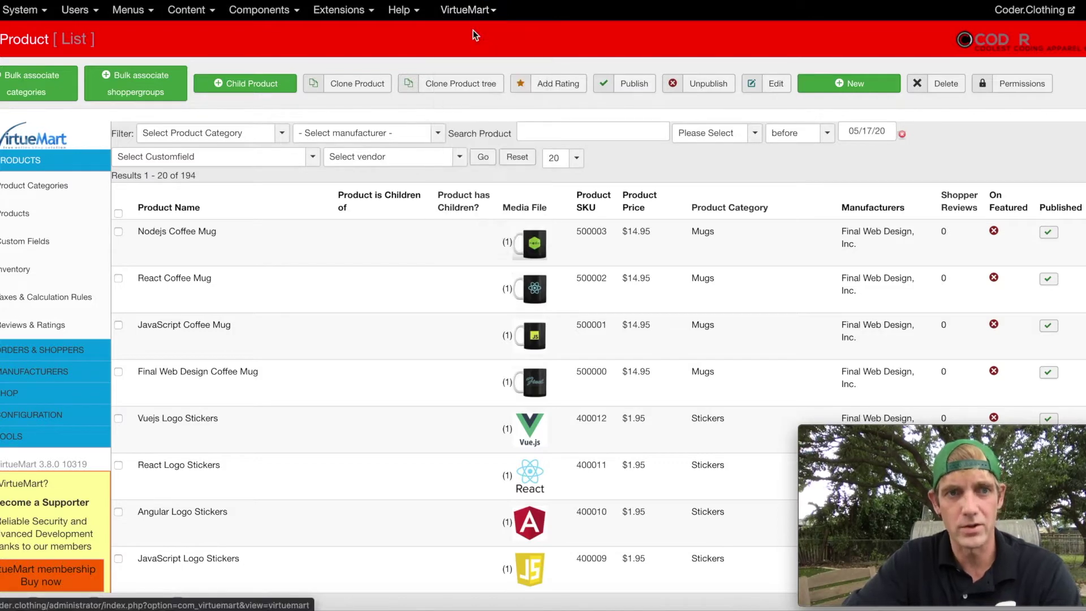
left_click(98, 139)
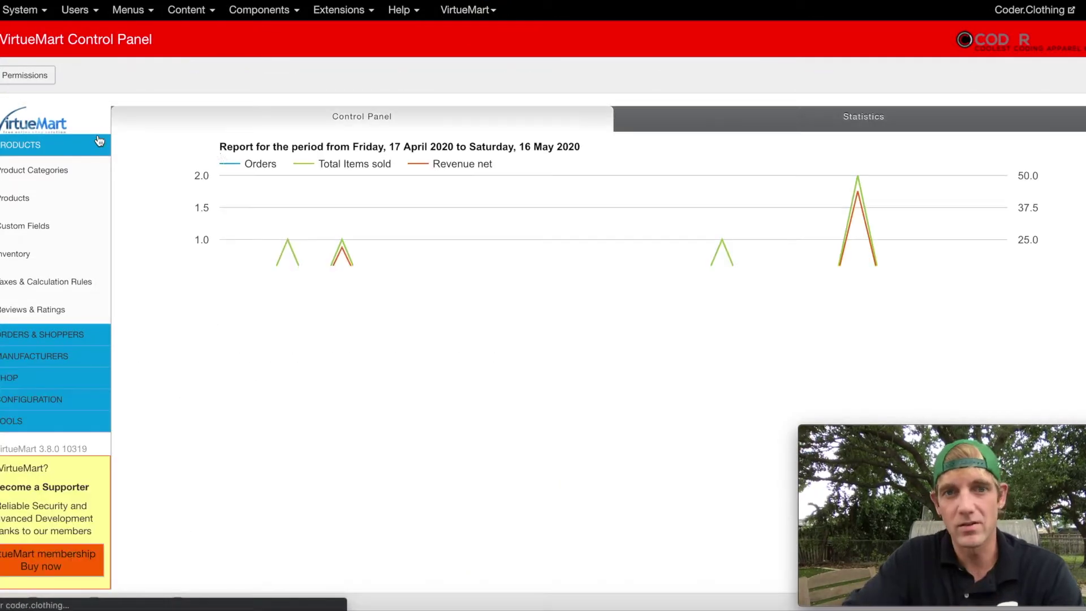
Review the 17 April–16 May 2020 revenue chart and Statistics table, then open Product Categories
scroll(477, 285, "down", 1)
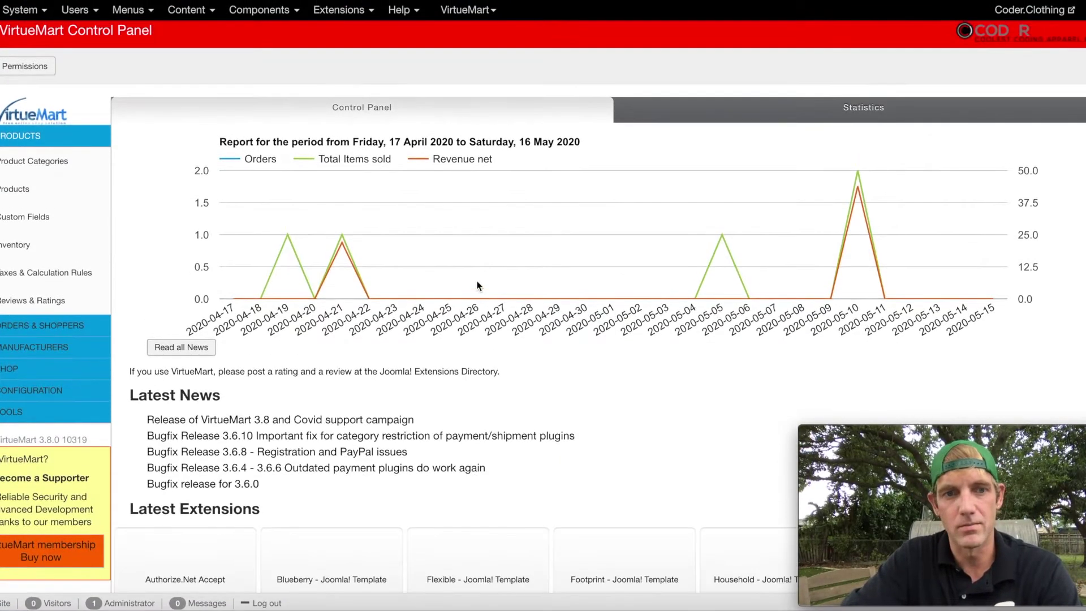
scroll(527, 463, "down", 6)
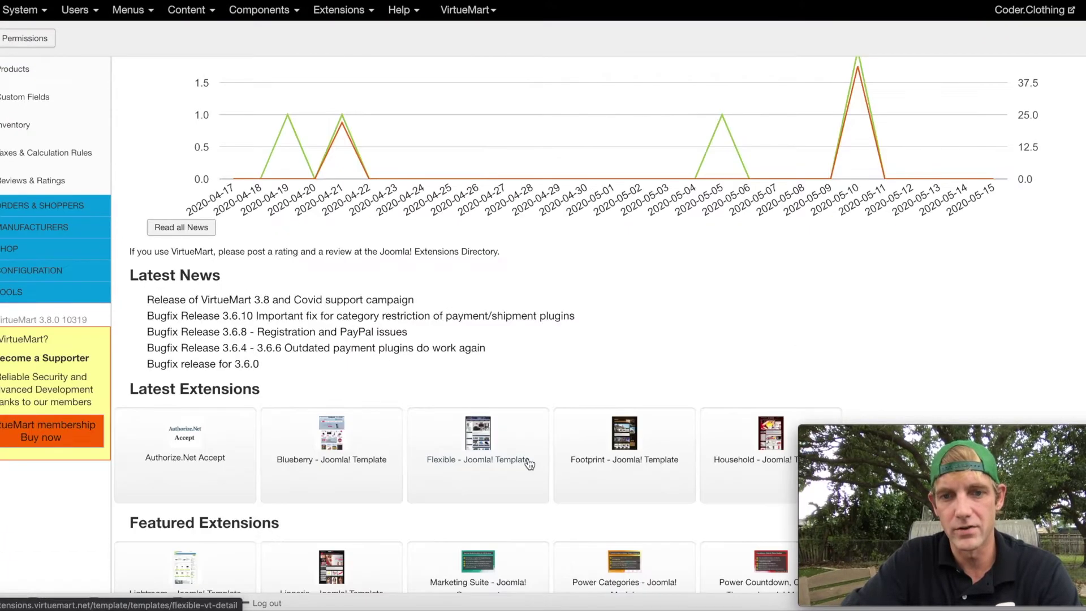
scroll(527, 463, "down", 1)
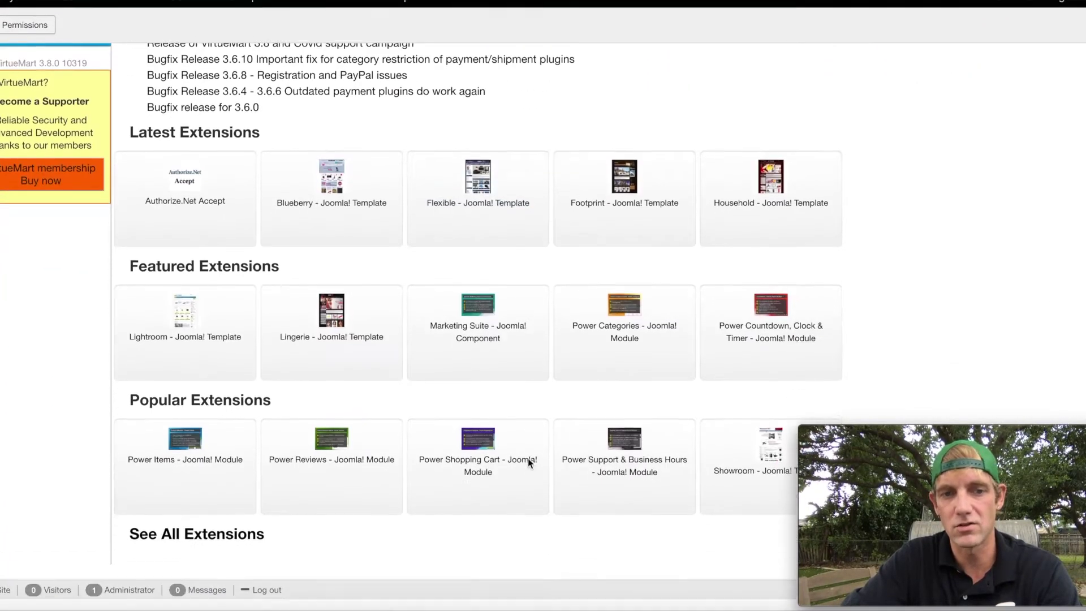
scroll(527, 462, "up", 6)
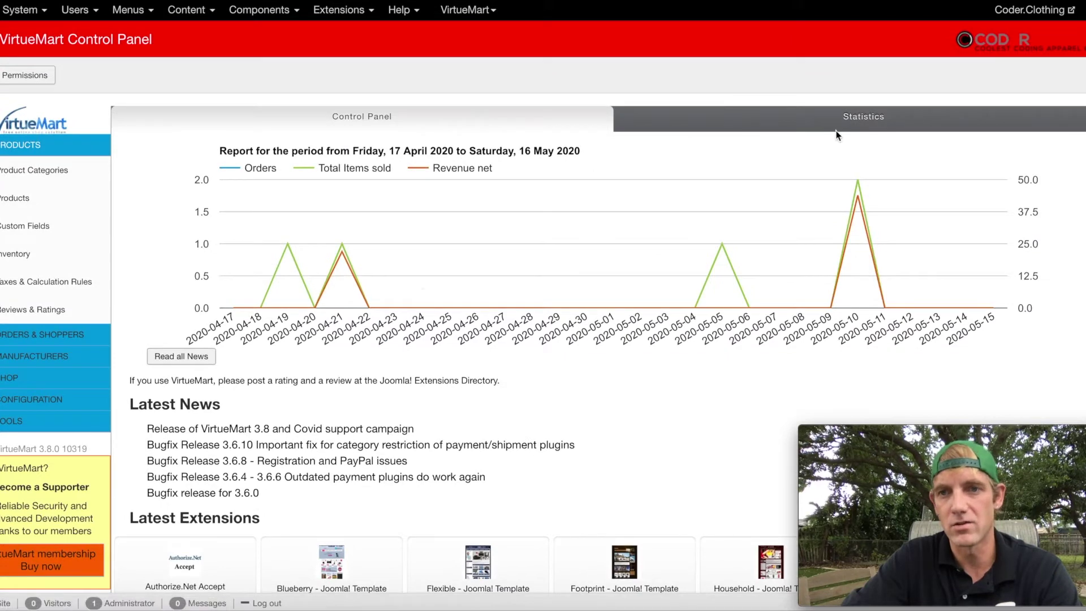
left_click(835, 130)
scroll(376, 272, "down", 3)
scroll(376, 272, "up", 3)
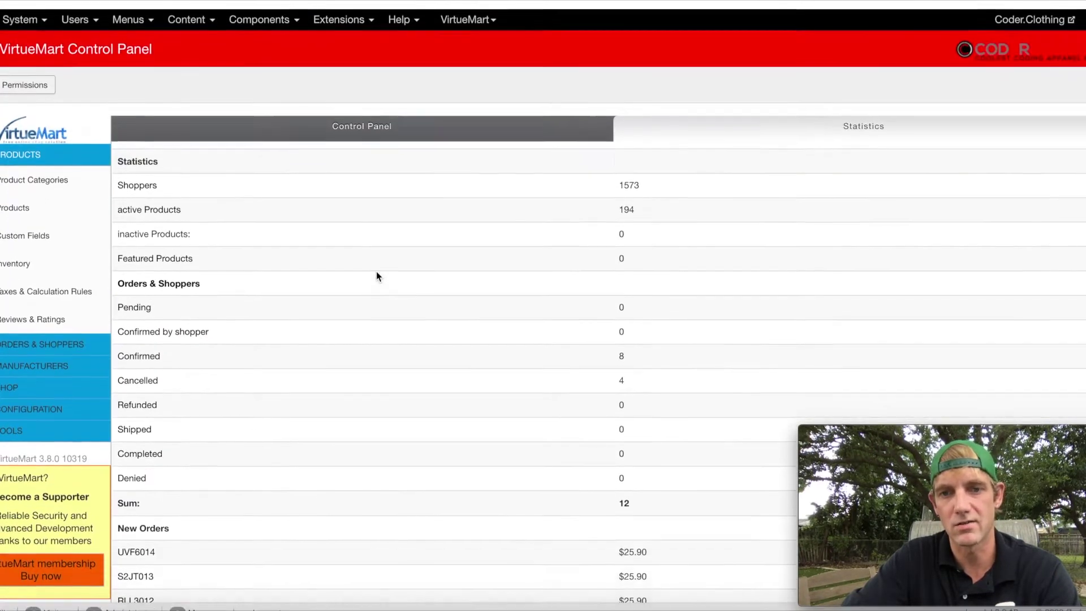
left_click(344, 124)
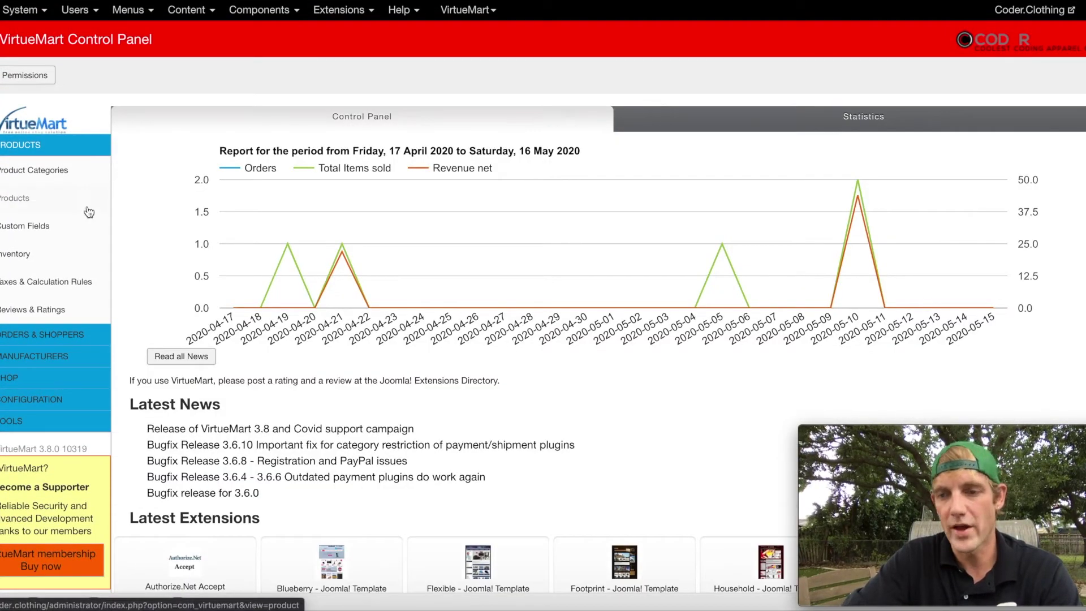
left_click(53, 171)
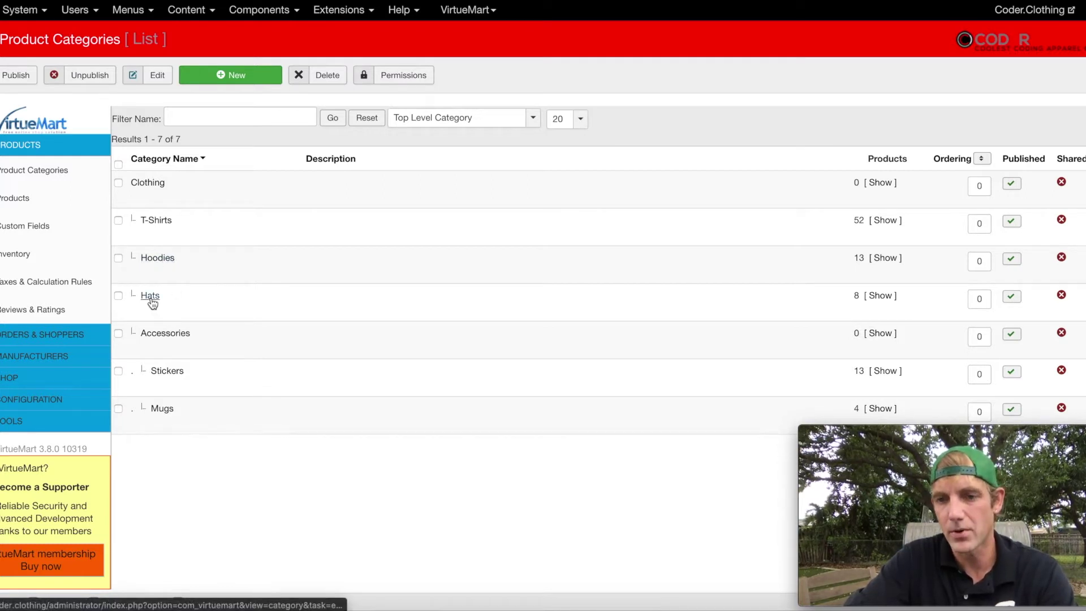
Go back from the seven categories to the full list of 194 products
left_click(29, 197)
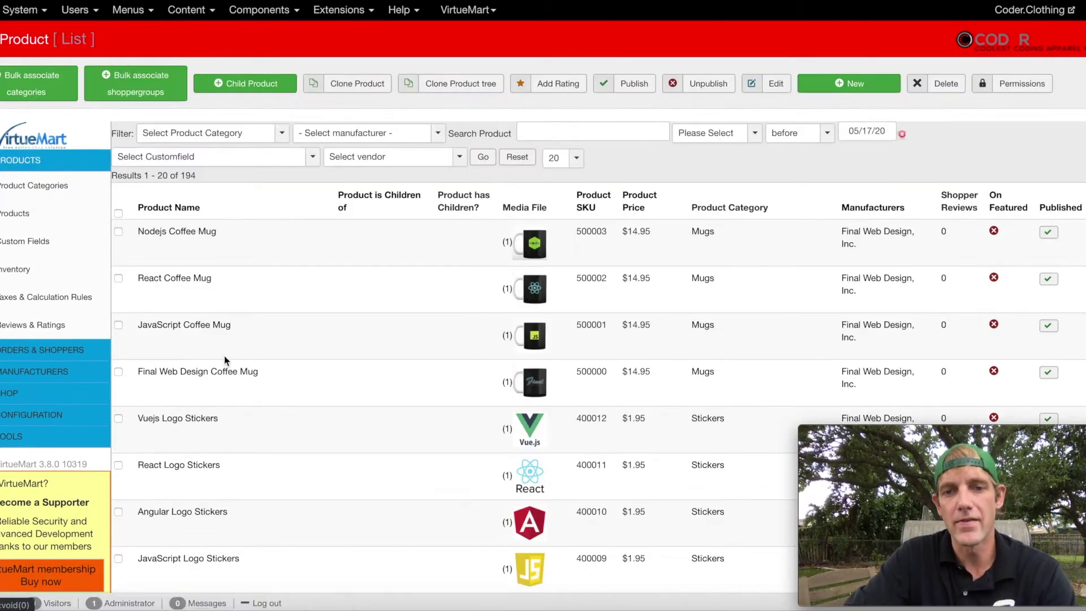
Filter the product list to the T-Shirts category and scroll its 52 results
scroll(224, 355, "down", 15)
scroll(224, 355, "up", 15)
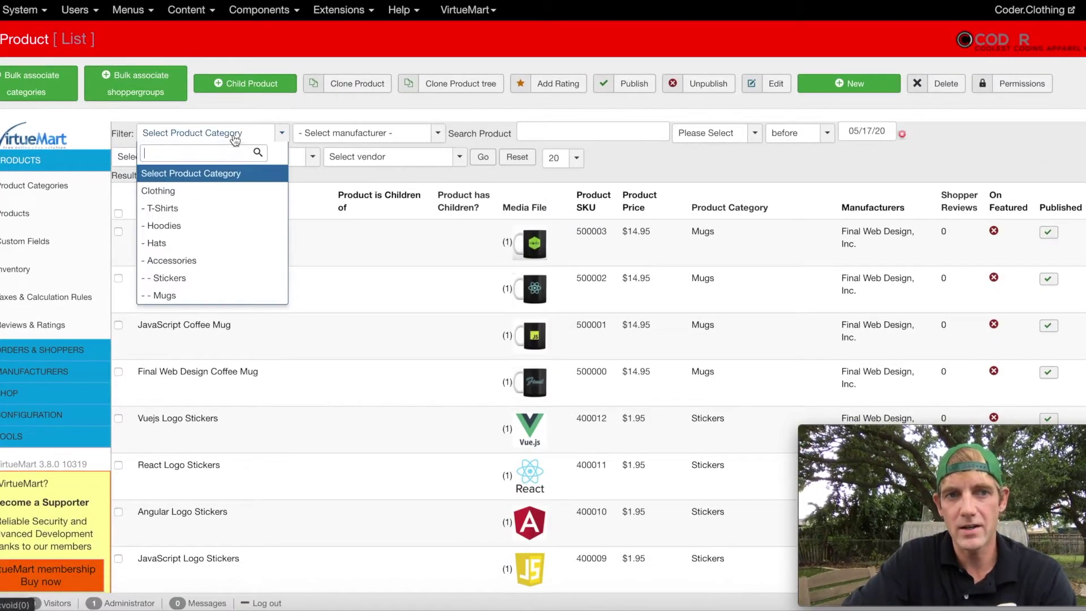
left_click(236, 135)
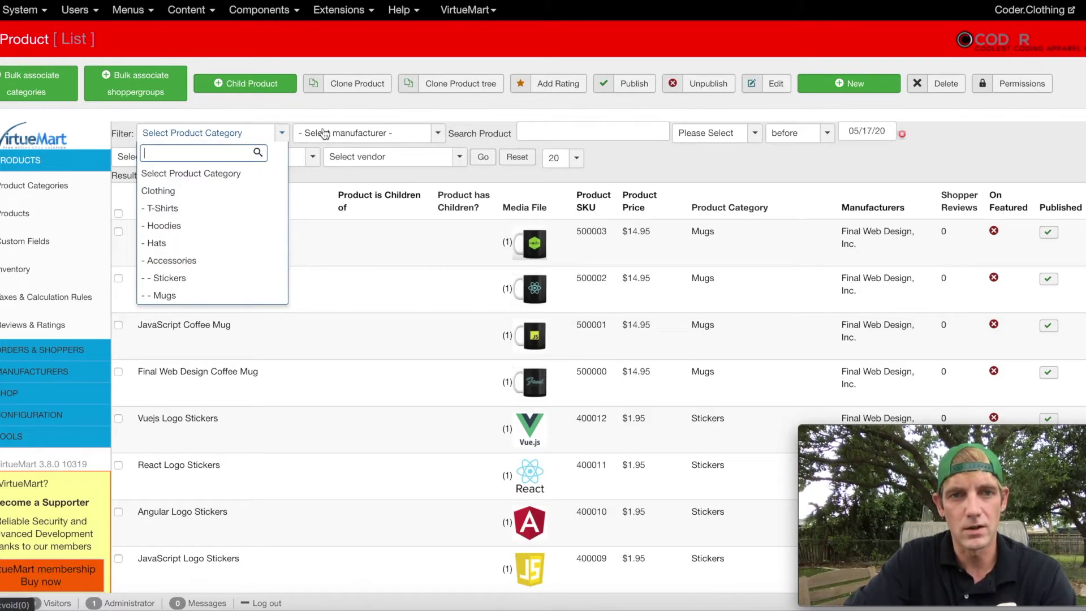
left_click(192, 209)
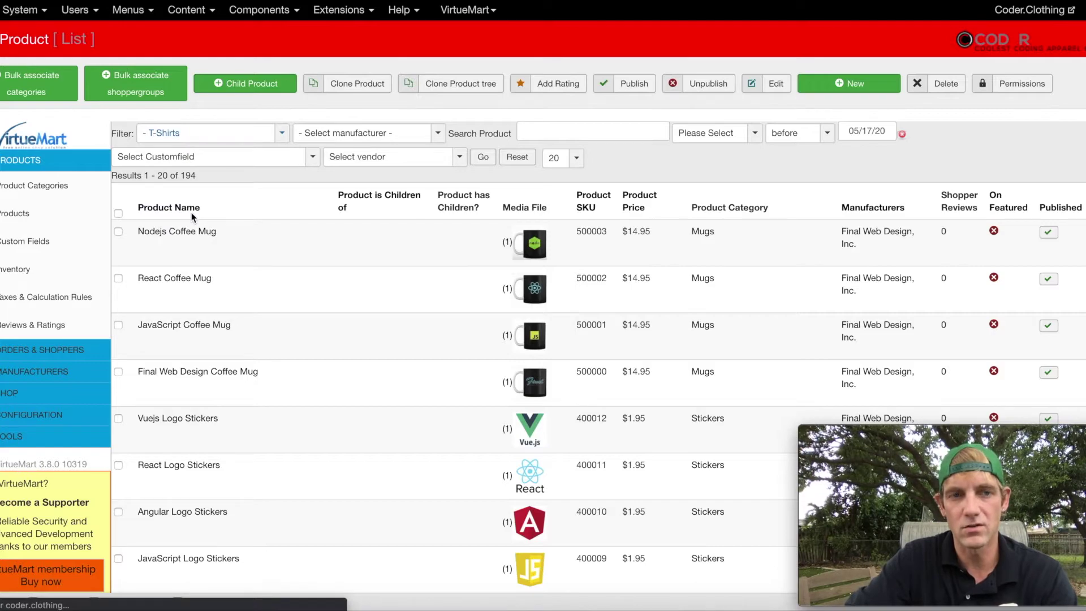
scroll(334, 332, "down", 5)
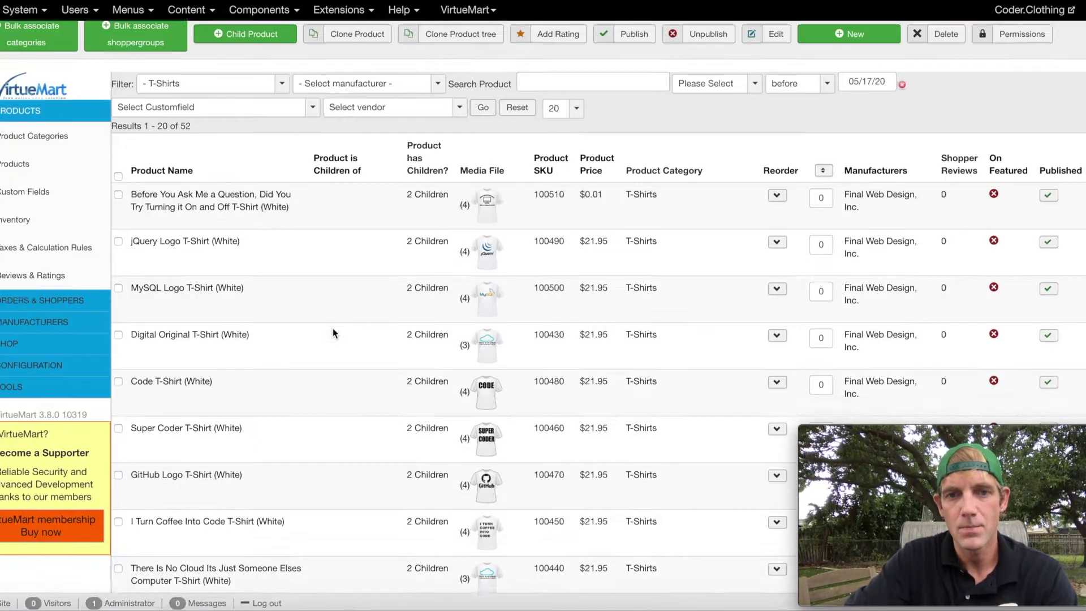
scroll(332, 333, "down", 5)
scroll(326, 320, "up", 10)
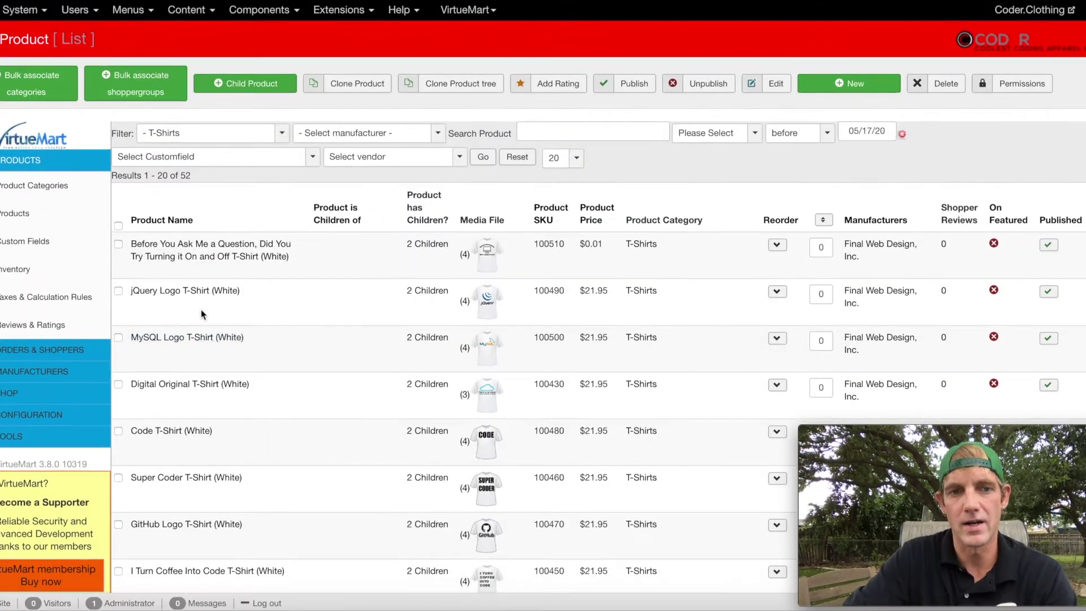
Open the jQuery Logo T-Shirt (White) for editing and view its description
left_click(171, 295)
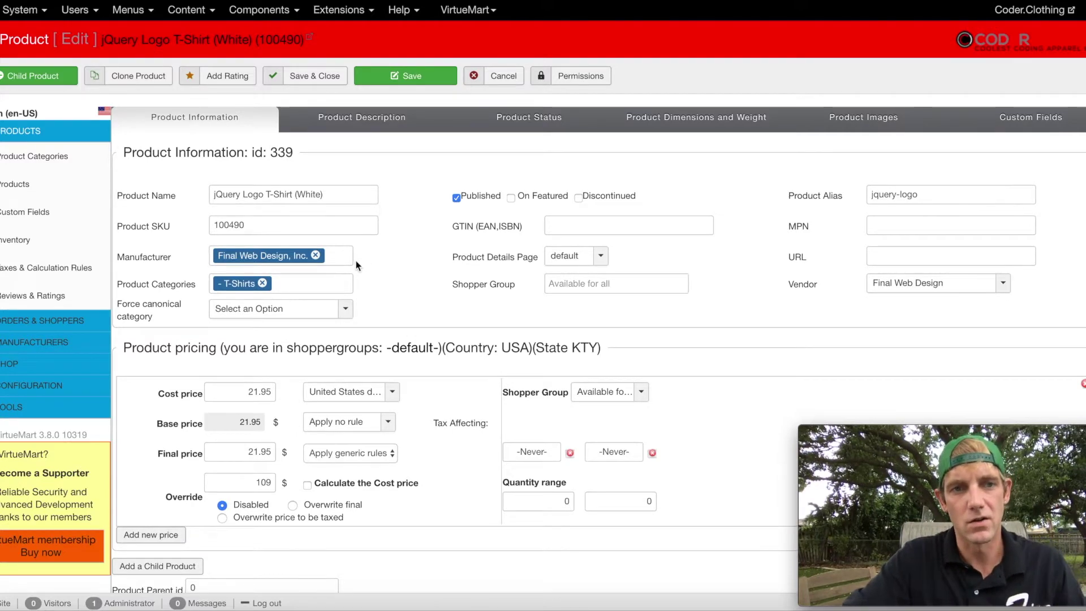
scroll(316, 203, "down", 1)
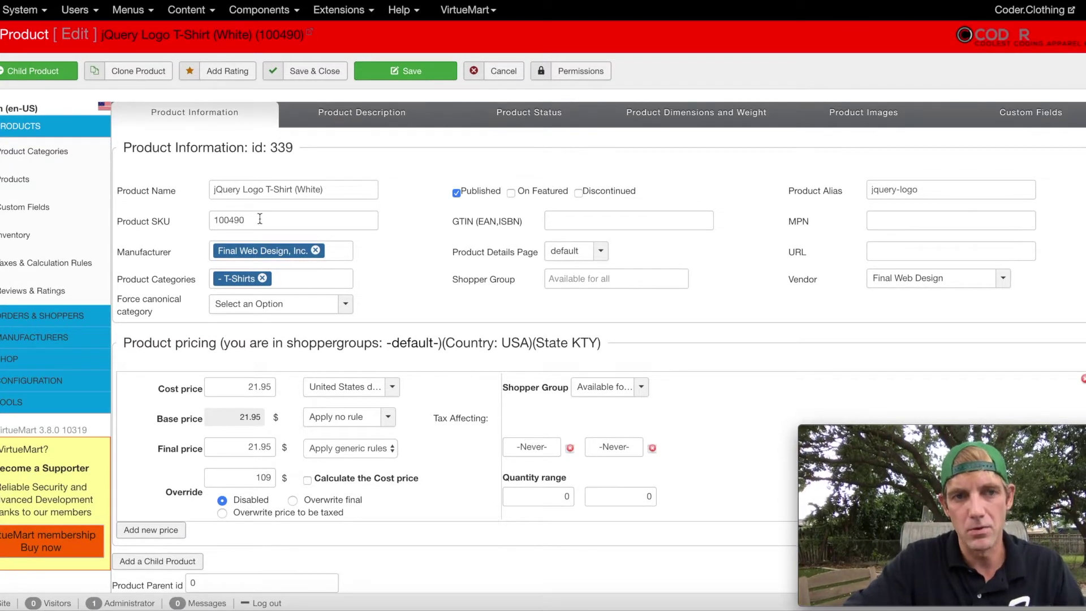
scroll(623, 334, "down", 4)
scroll(623, 335, "up", 5)
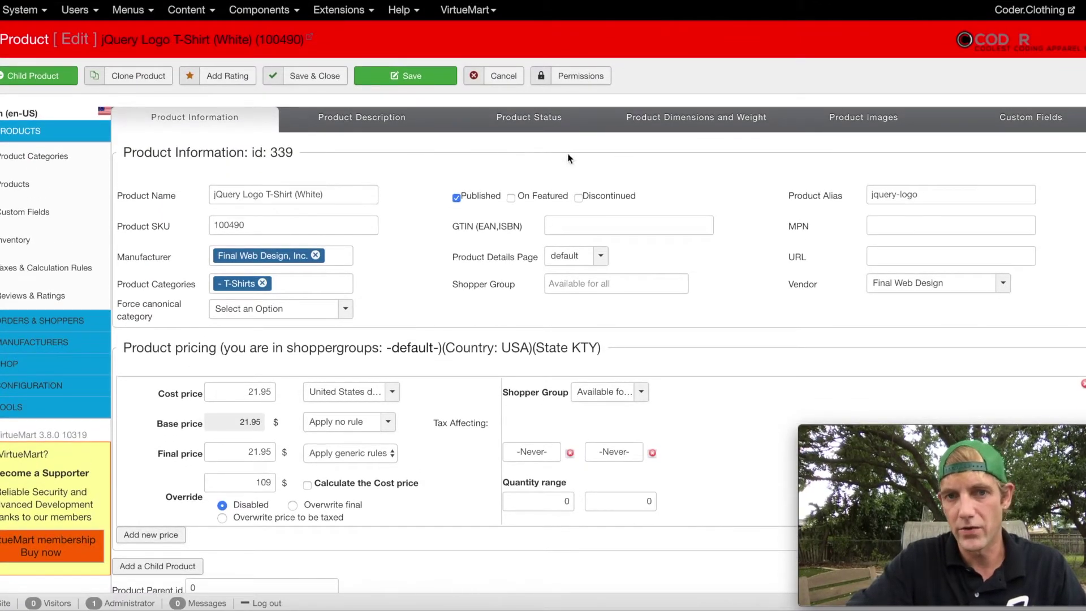
left_click(352, 119)
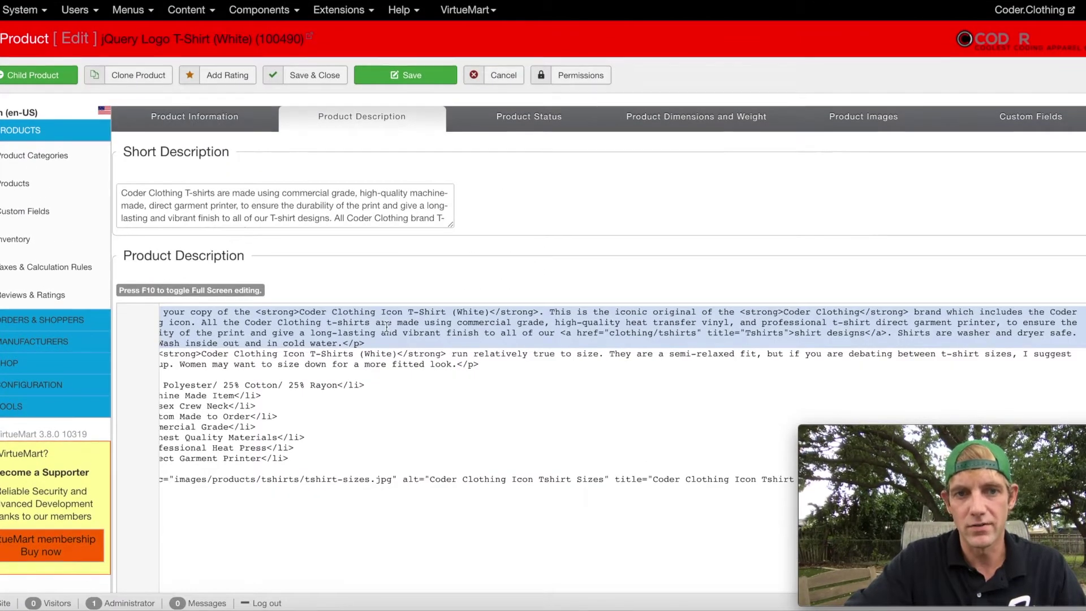
scroll(221, 267, "down", 1)
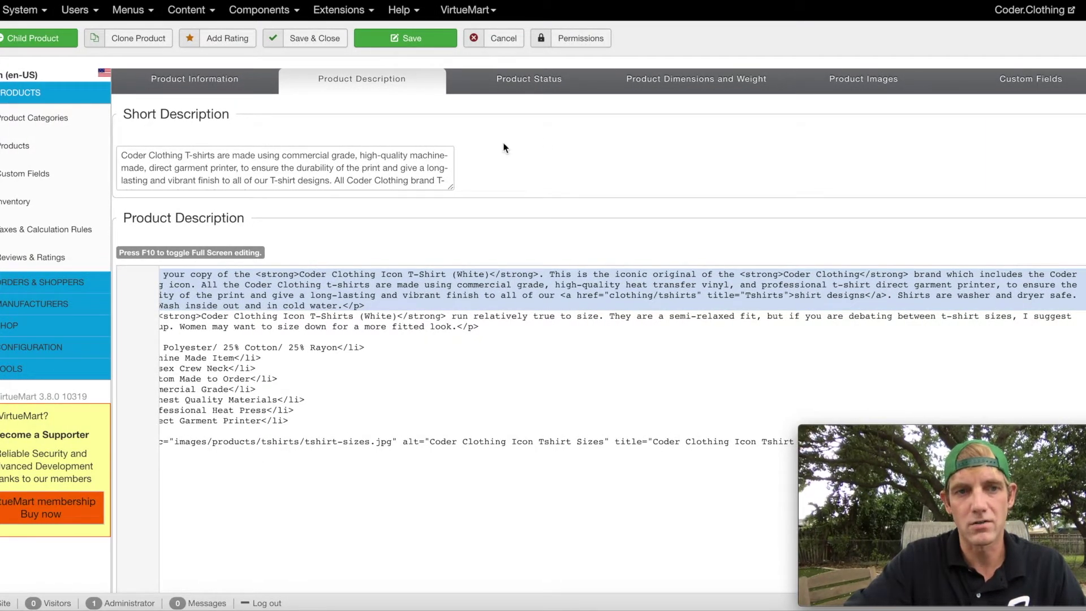
View the product's status, dimensions and weight, then its four attached images
left_click(509, 79)
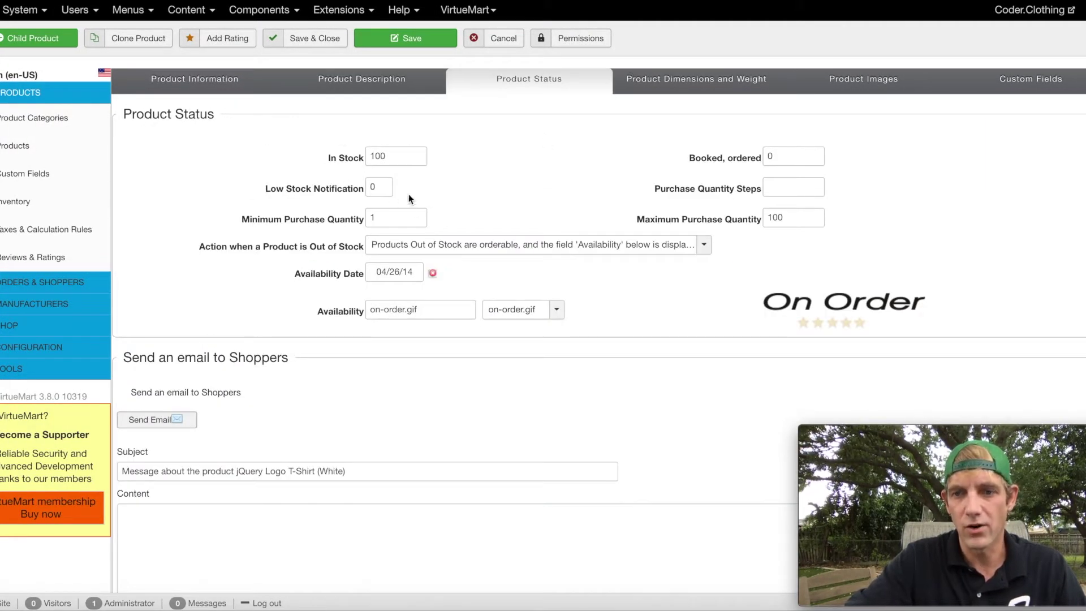
left_click(720, 82)
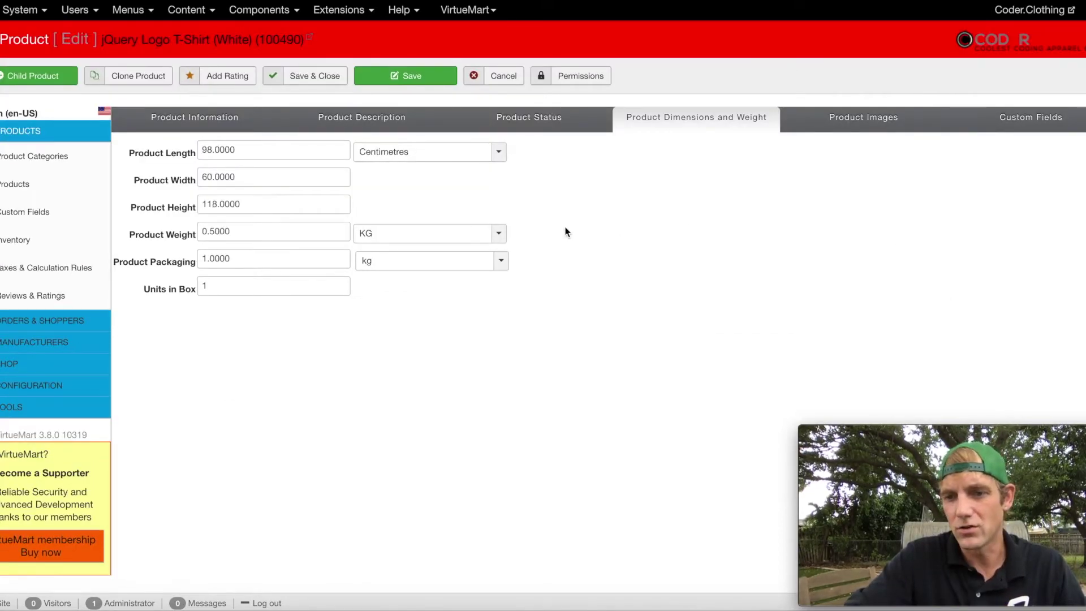
left_click(829, 129)
scroll(700, 223, "down", 3)
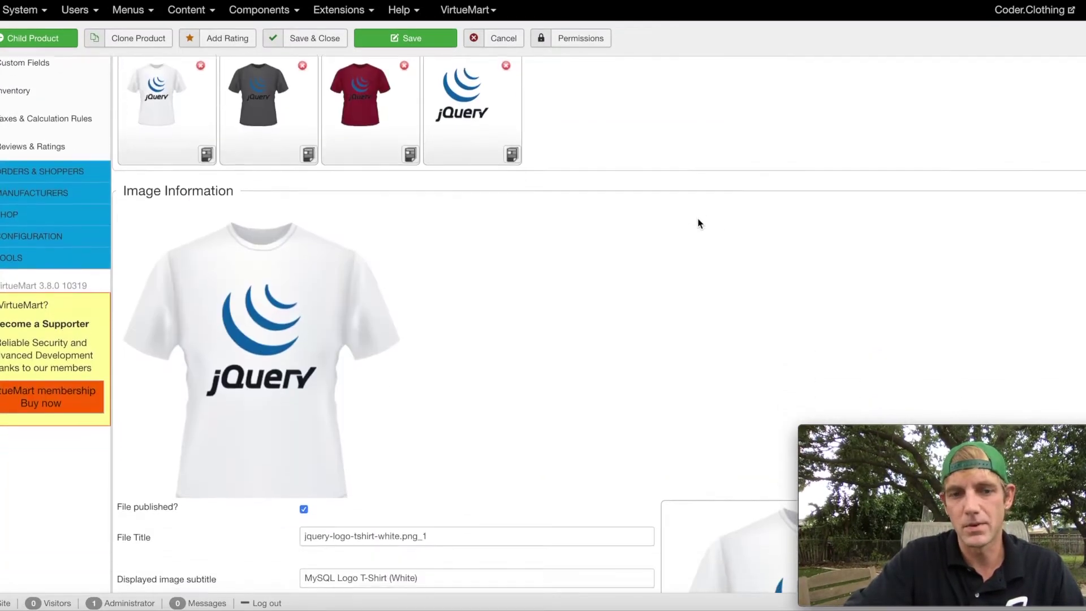
scroll(699, 223, "down", 4)
scroll(700, 222, "up", 5)
scroll(699, 222, "up", 3)
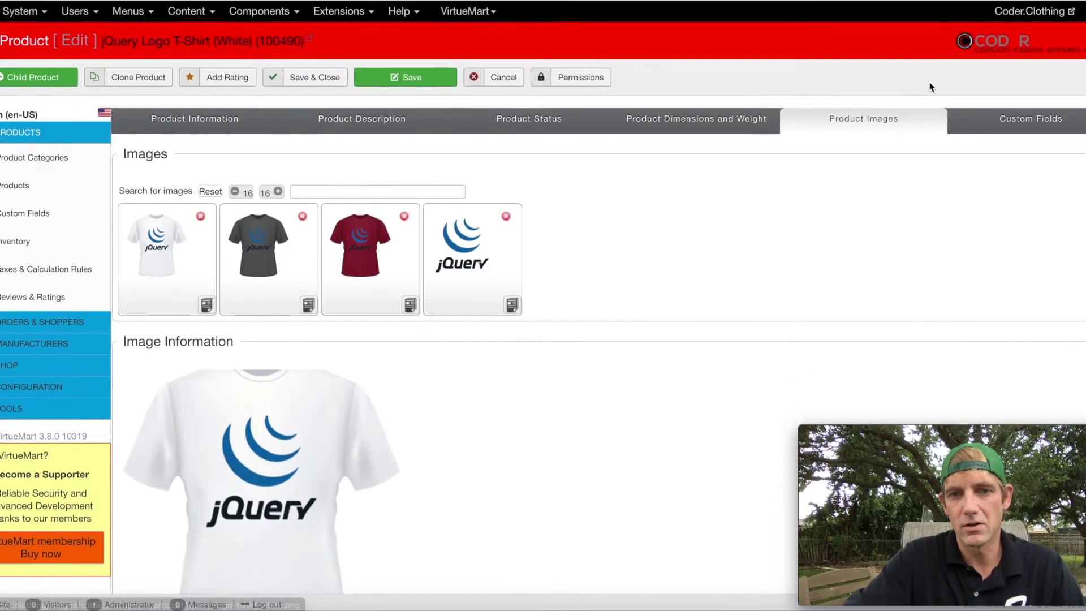
Review the shirt's Black and Red variants and XS–3XL sizes, then bring up the VirtueMart menu
left_click(1008, 120)
scroll(715, 238, "down", 12)
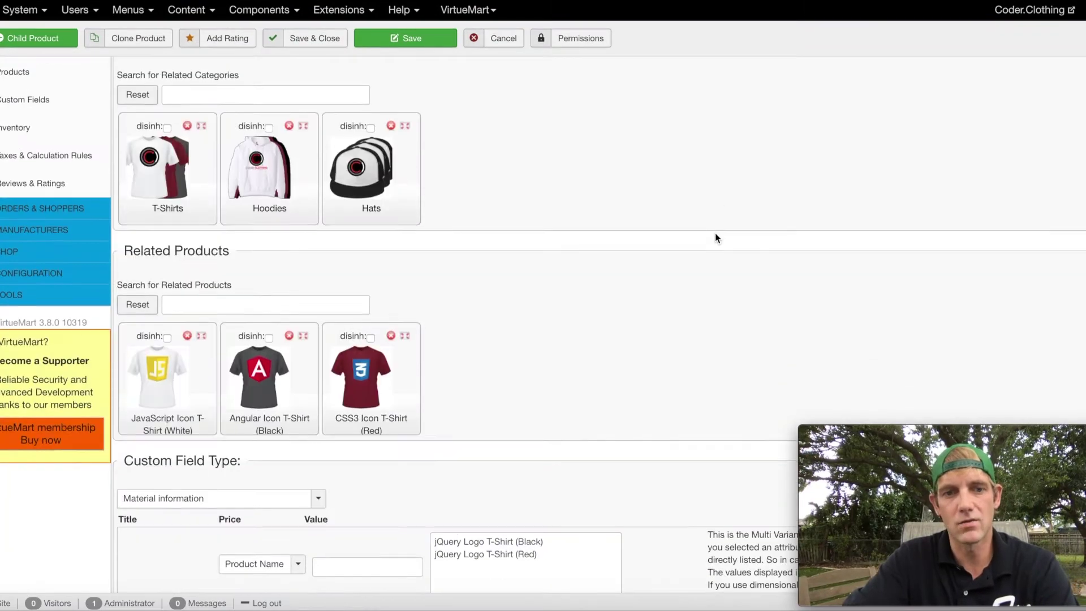
scroll(367, 276, "up", 3)
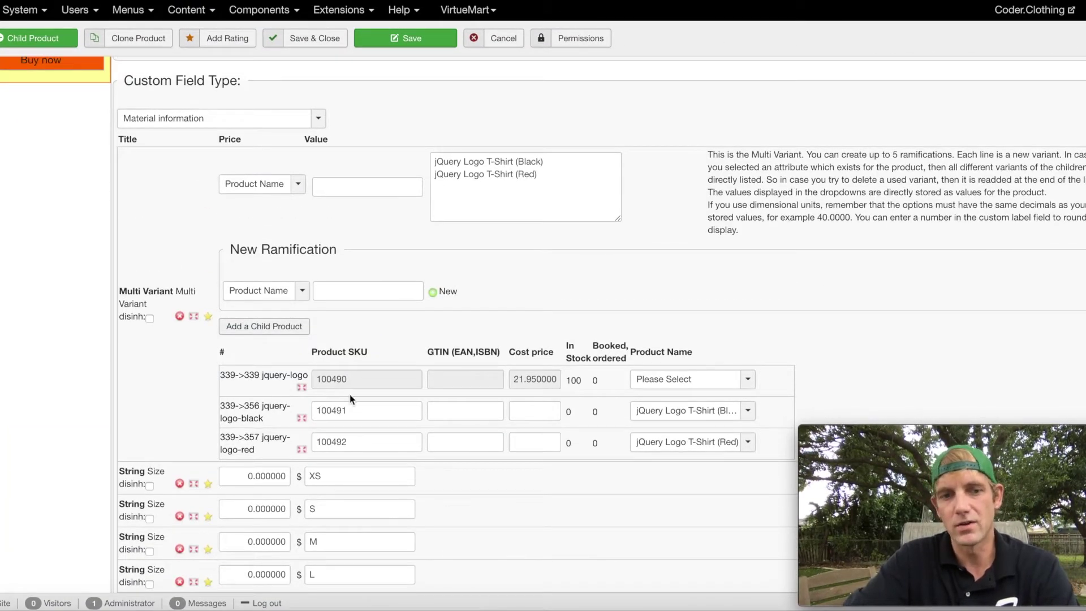
scroll(350, 398, "down", 3)
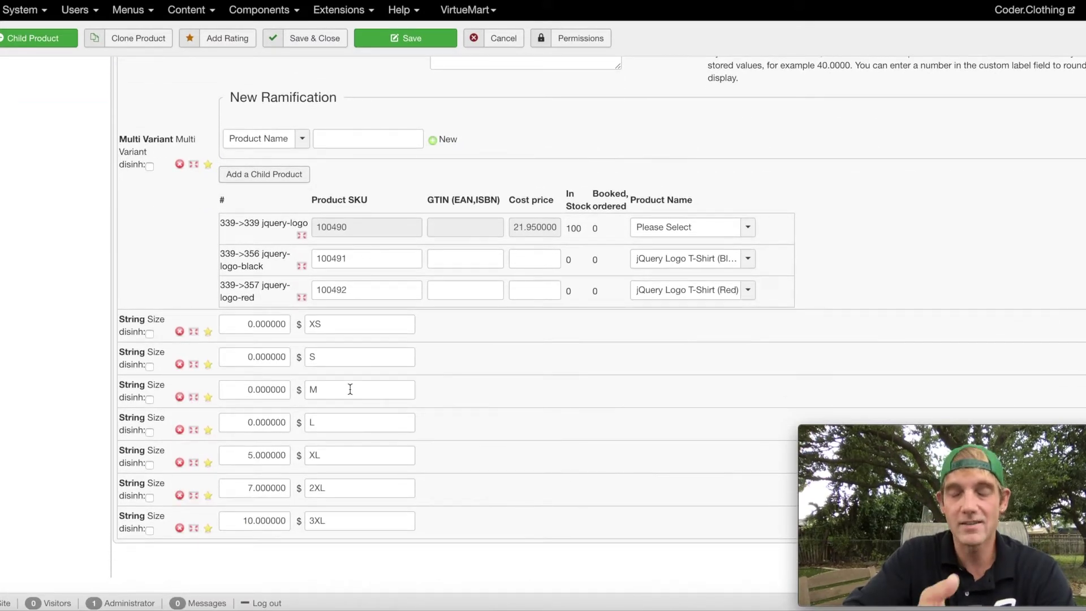
scroll(424, 251, "up", 10)
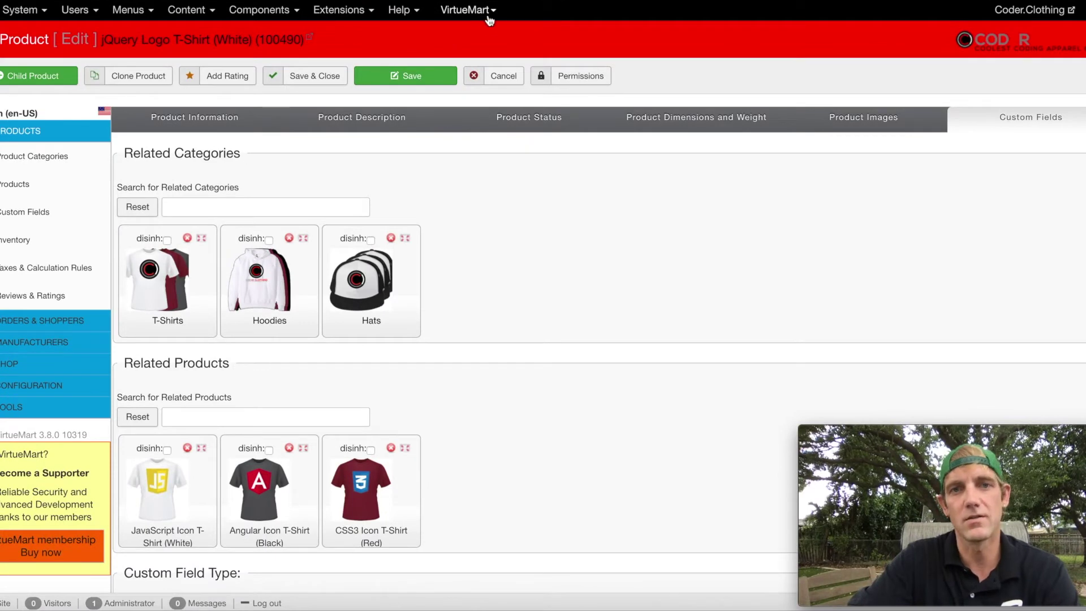
left_click(485, 10)
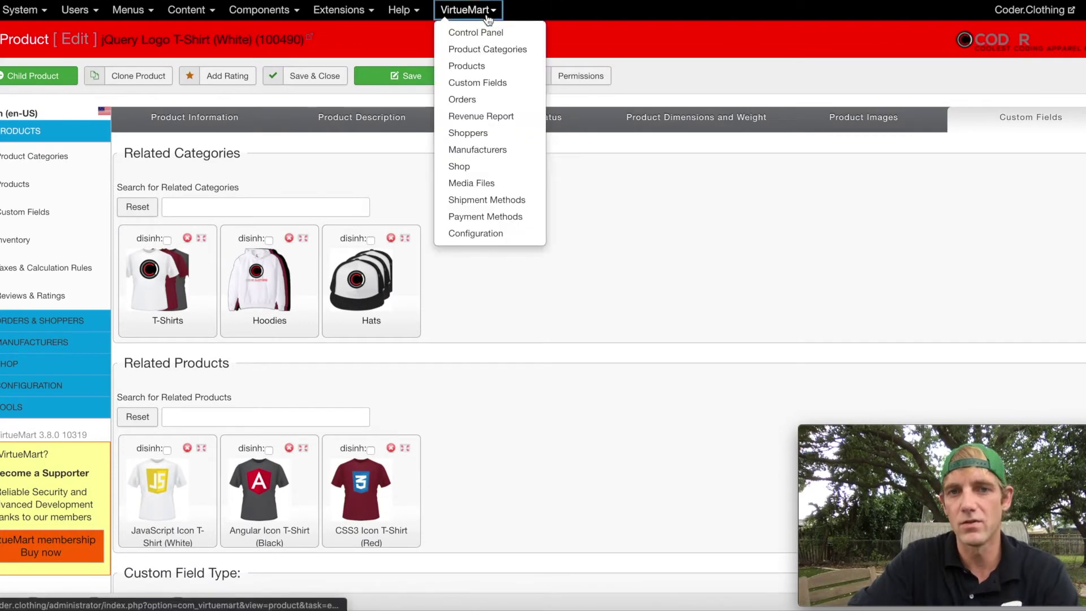
Show the eight custom fields, including Multi Variant, Color and Size
left_click(478, 83)
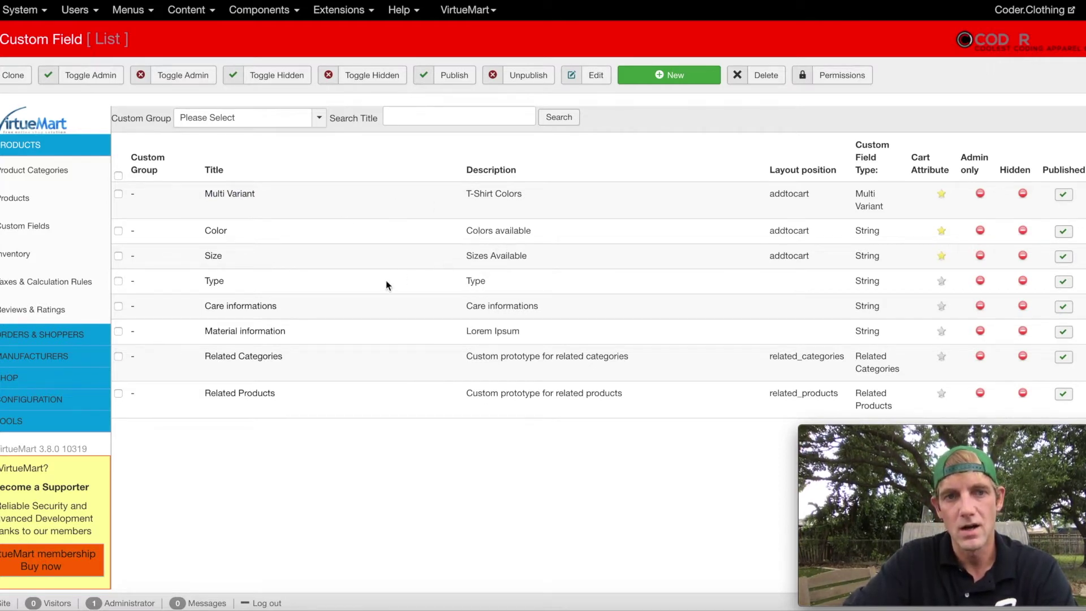
scroll(204, 356, "down", 1)
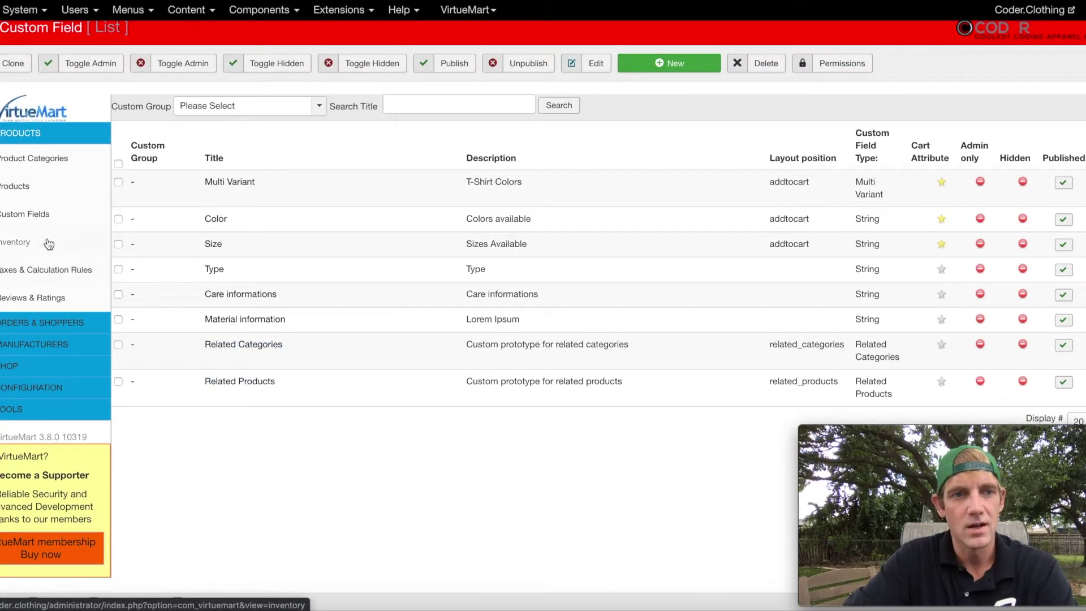
Open Inventory and scroll the stock, cost price and stock value of 194 products
left_click(28, 242)
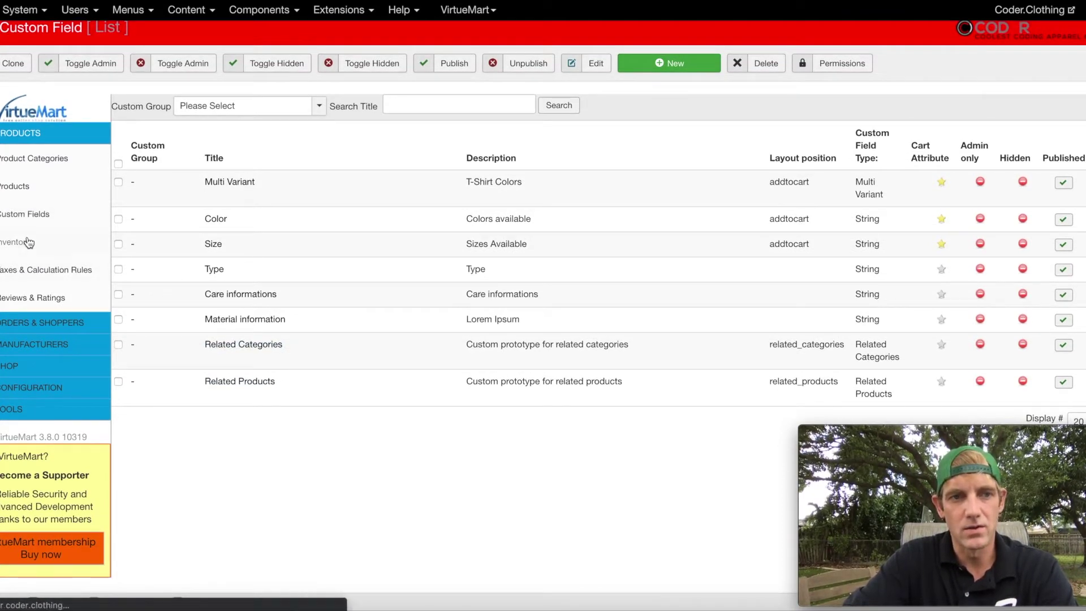
scroll(354, 216, "down", 4)
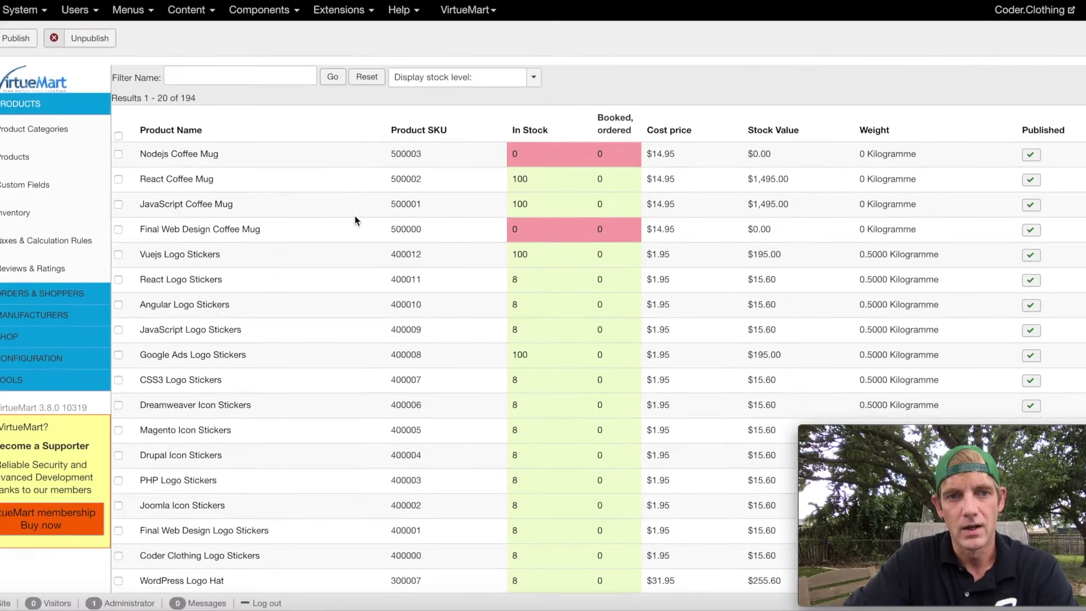
scroll(355, 215, "up", 1)
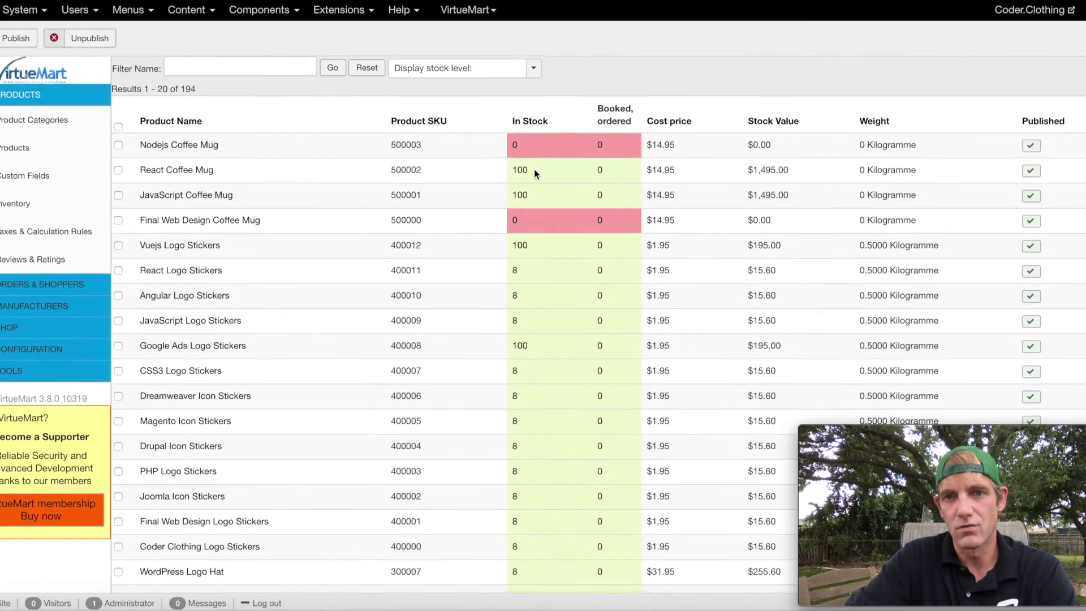
scroll(533, 168, "down", 3)
scroll(534, 169, "up", 5)
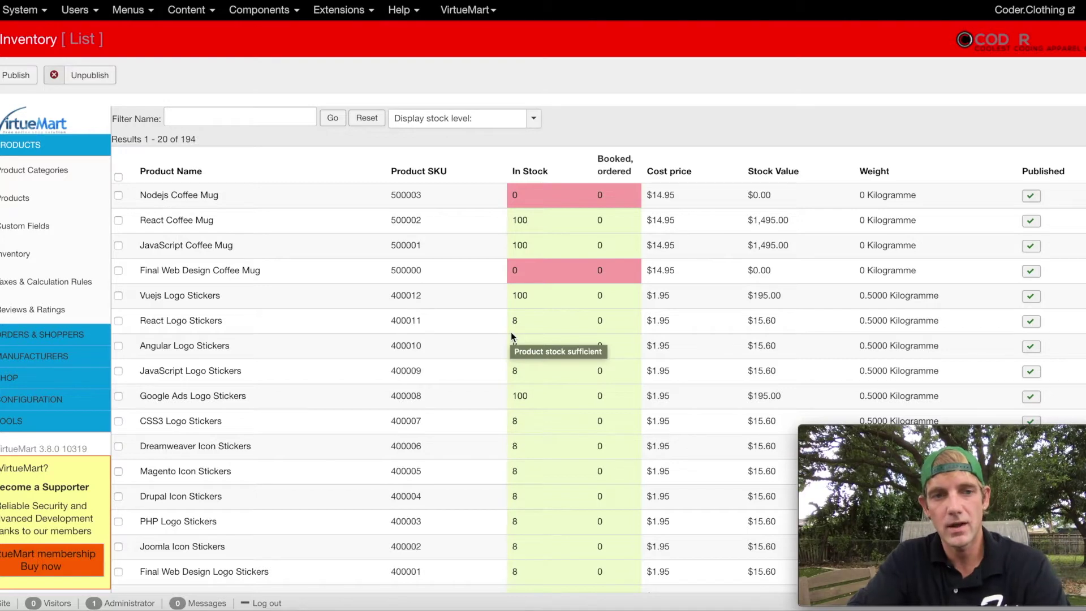
Check Taxes & Calculation Rules, then view the three five-star reviews in Reviews & Ratings
left_click(23, 289)
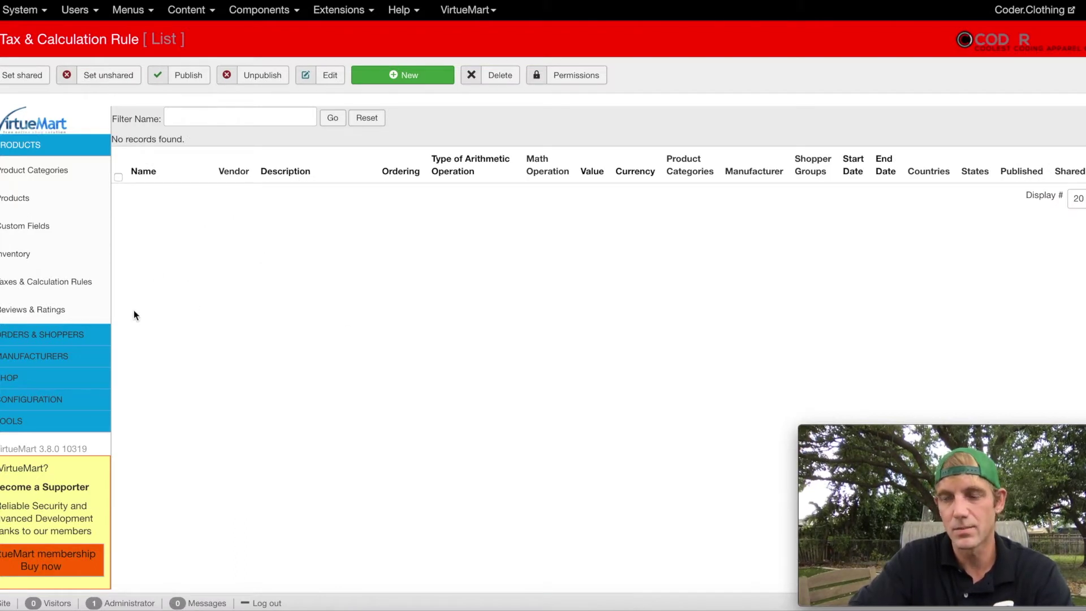
left_click(61, 318)
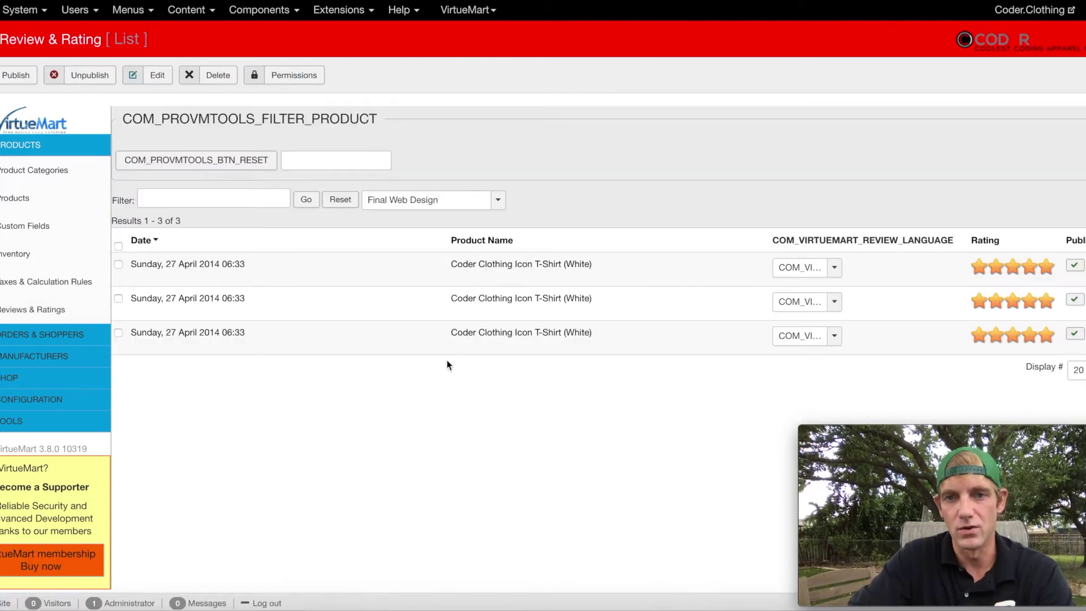
scroll(450, 334, "down", 1)
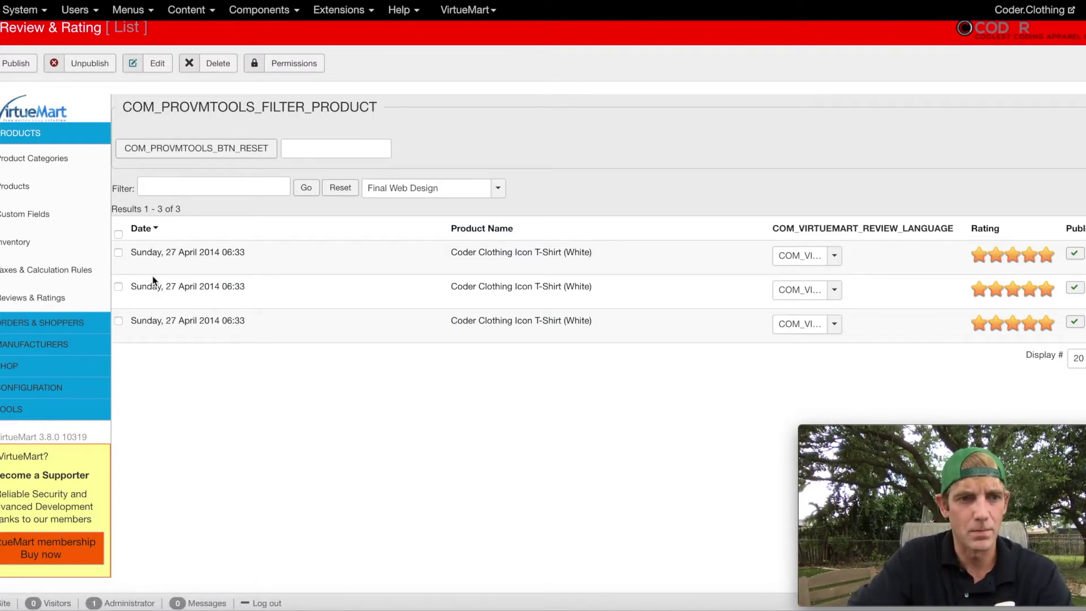
Expand Orders & Shoppers and look through Orders, Shoppers and the empty Coupons list
left_click(30, 325)
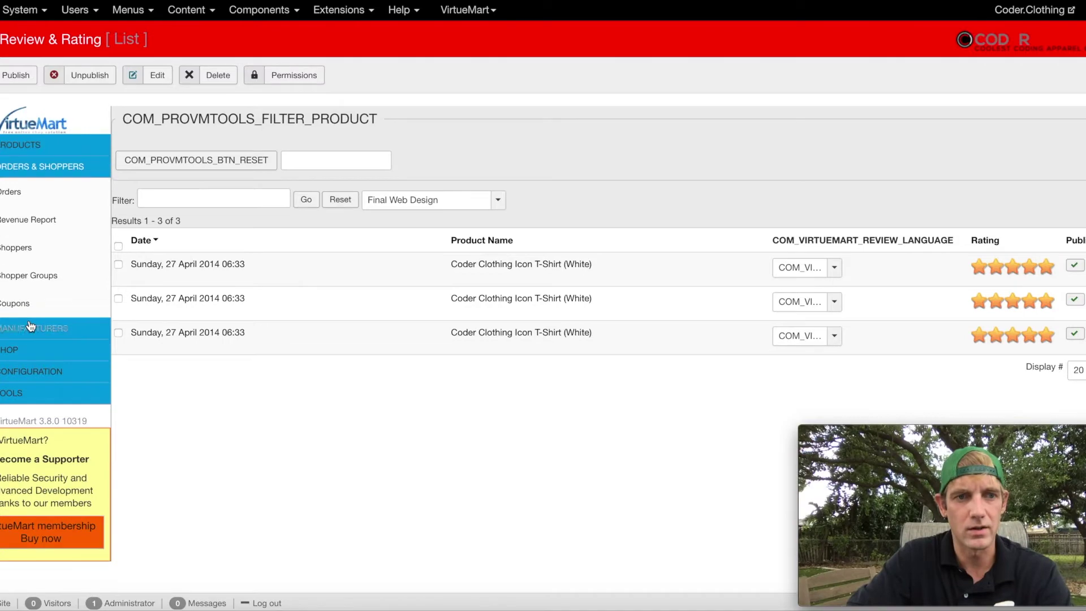
left_click(10, 194)
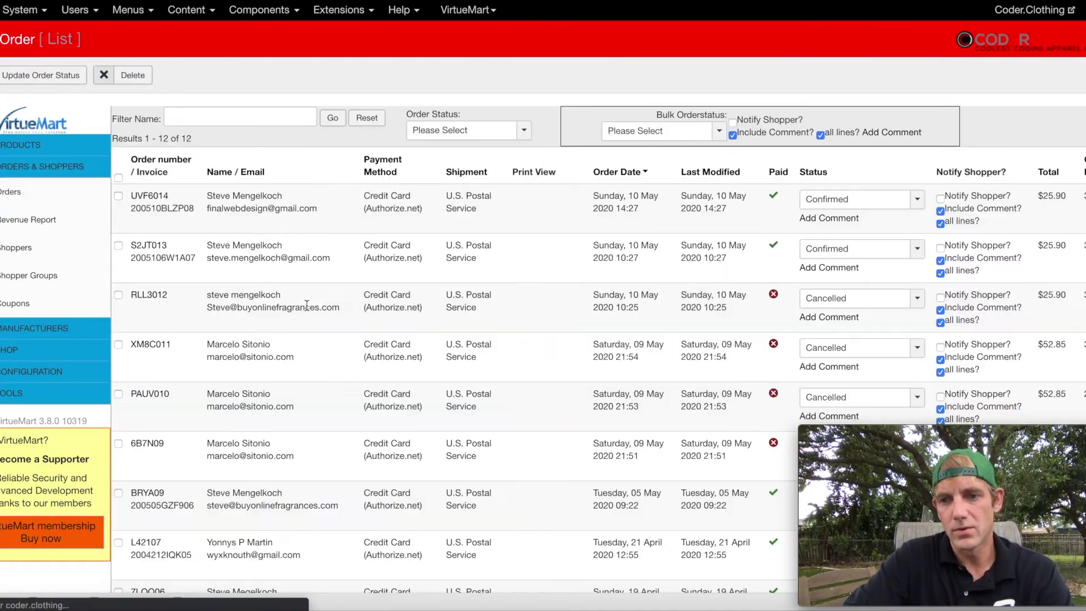
scroll(307, 308, "down", 6)
scroll(306, 304, "up", 6)
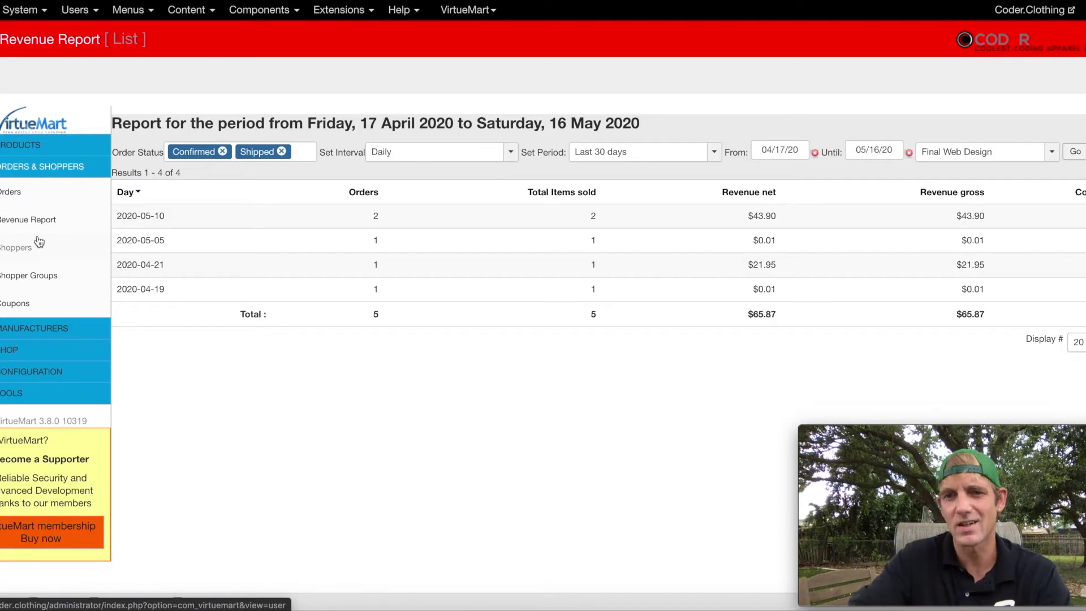
left_click(24, 256)
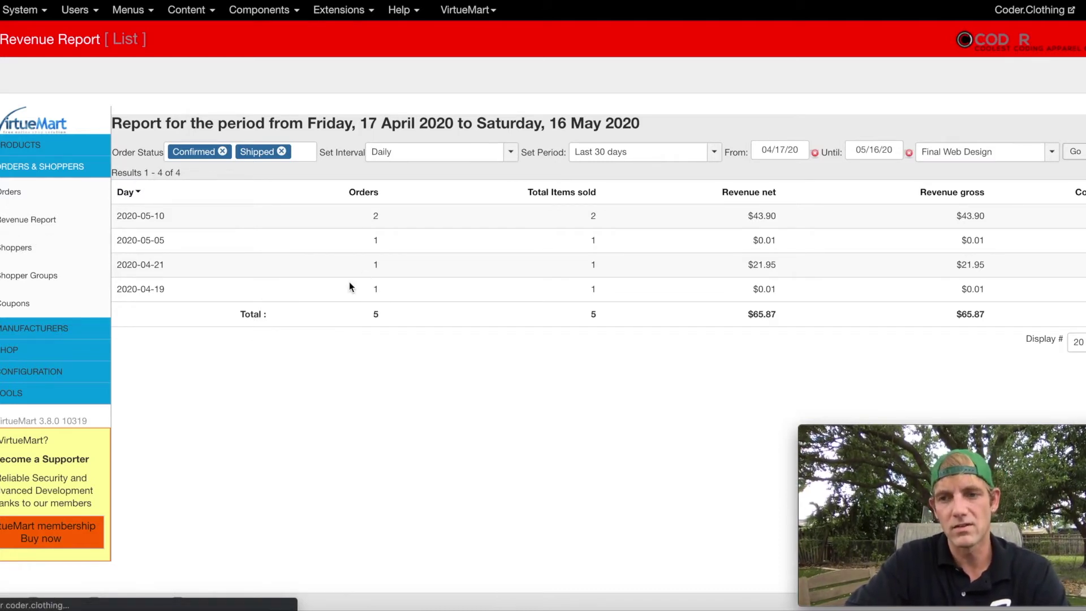
left_click(25, 304)
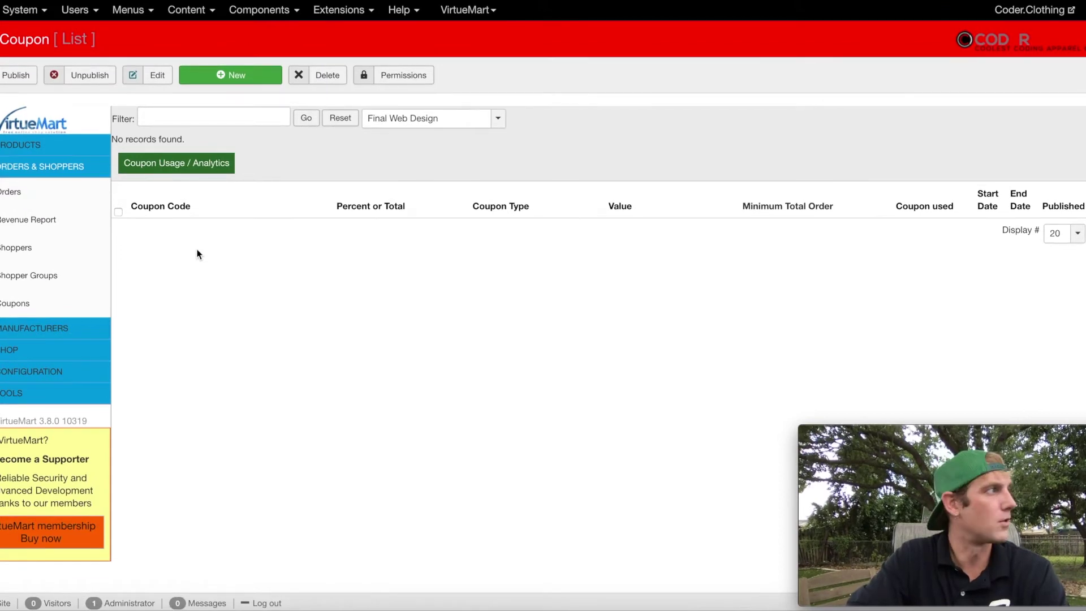
Browse the Manufacturers and Manufacturer Categories lists
left_click(54, 333)
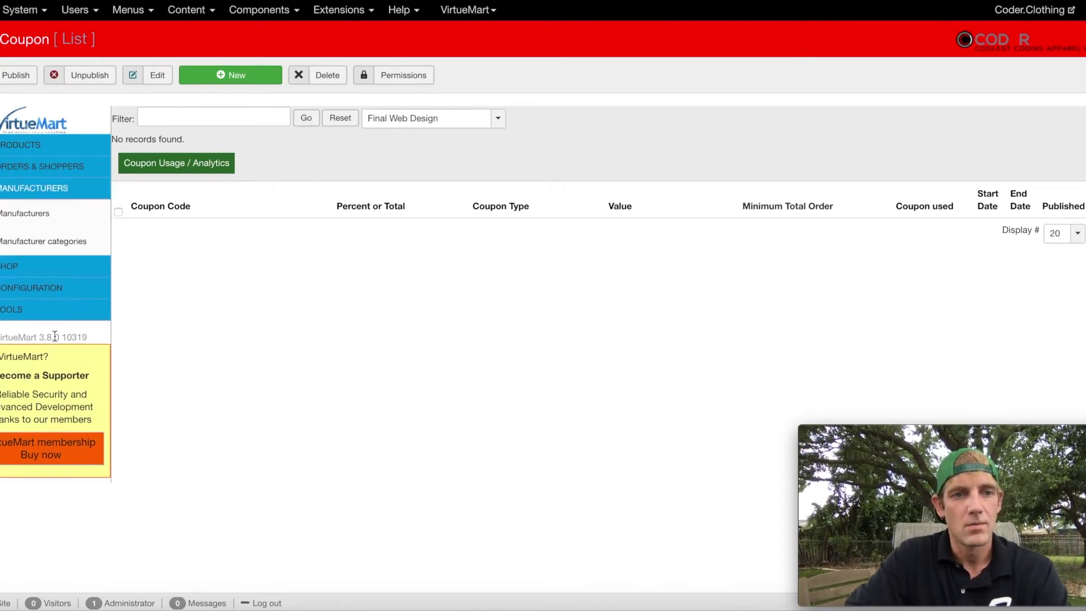
left_click(40, 225)
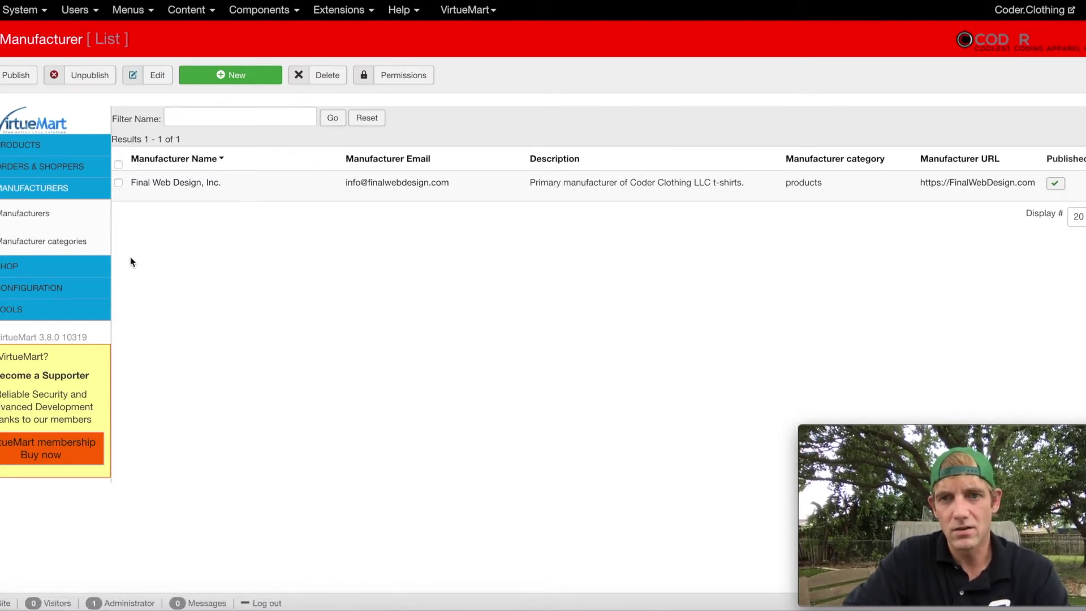
left_click(43, 240)
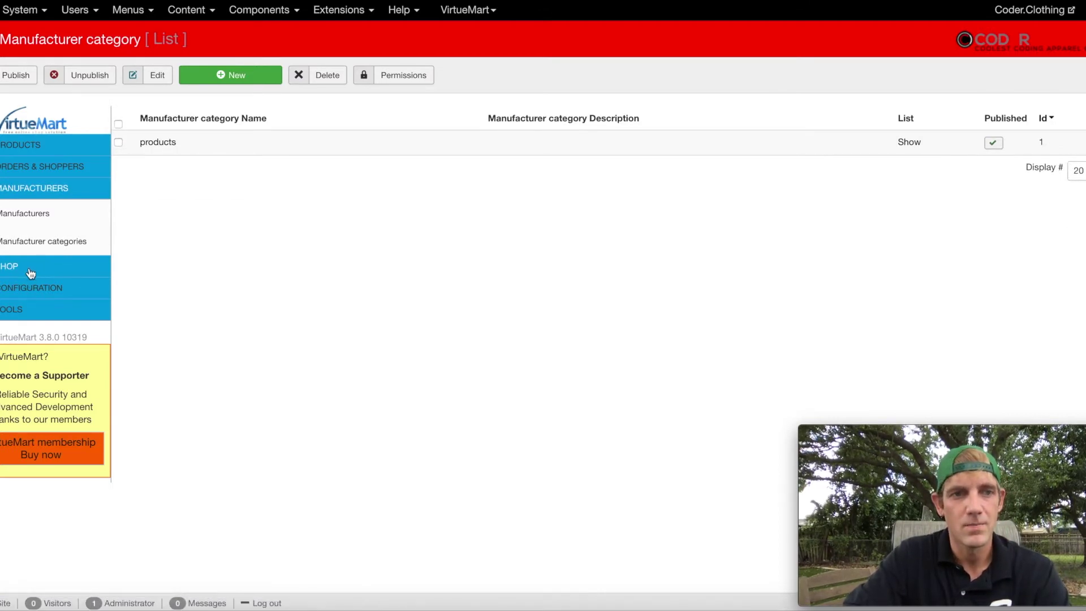
View the Media Files library and the Shipment Methods list showing U.S. Postal Service, then expand Configuration
left_click(31, 270)
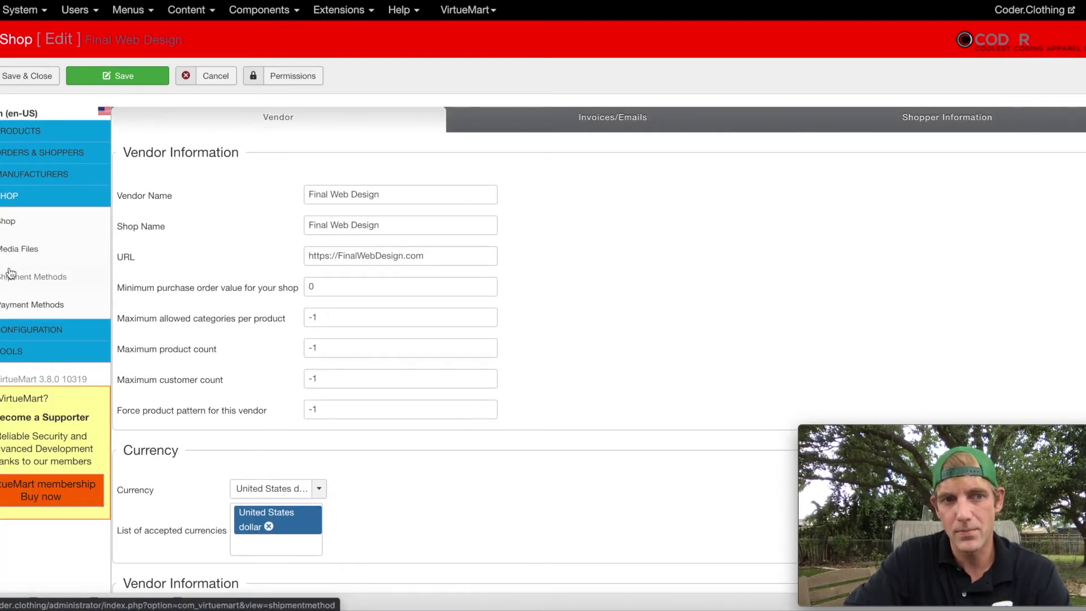
left_click(43, 285)
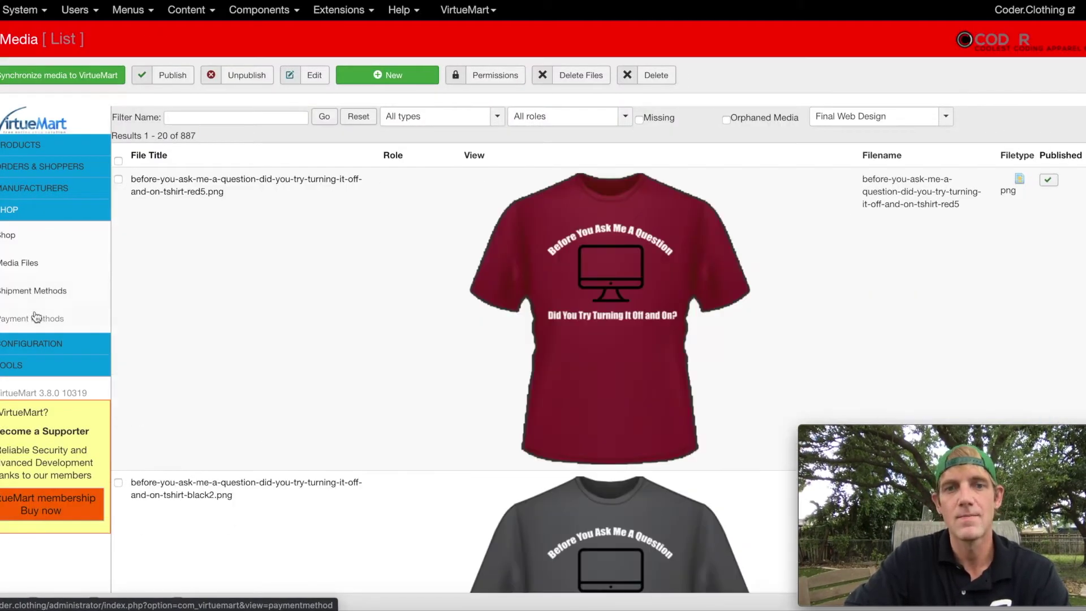
left_click(51, 290)
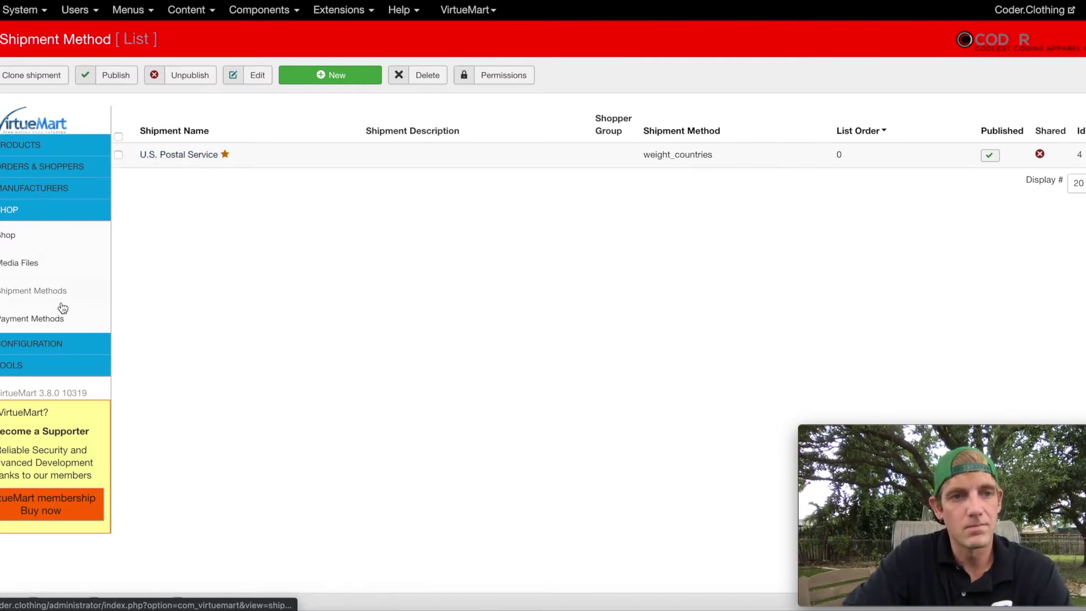
left_click(31, 343)
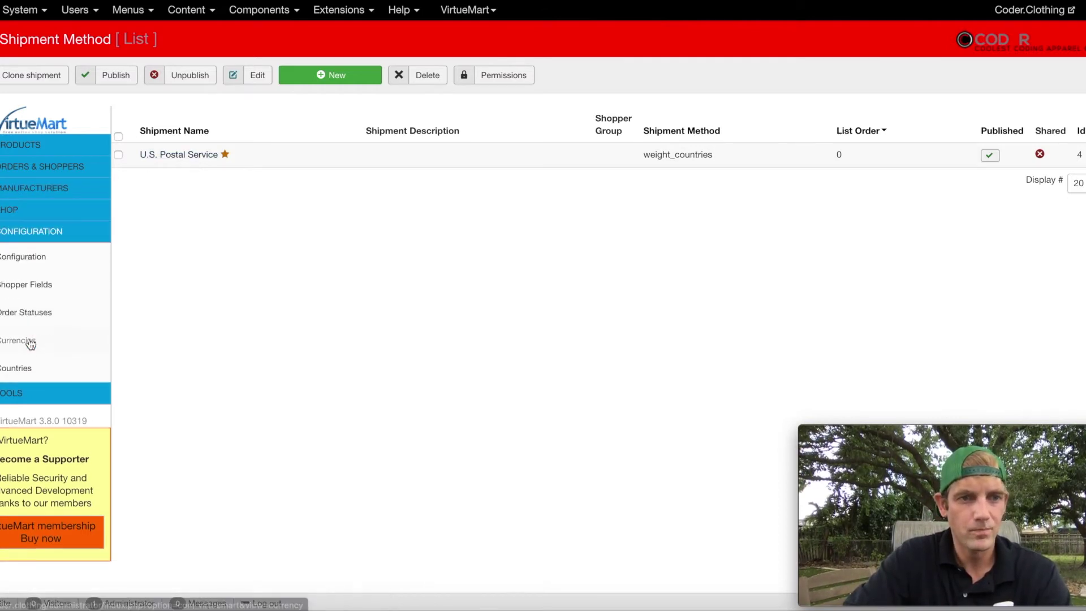
Open the shop Configuration page and scroll through the offline message and Language Settings
left_click(24, 264)
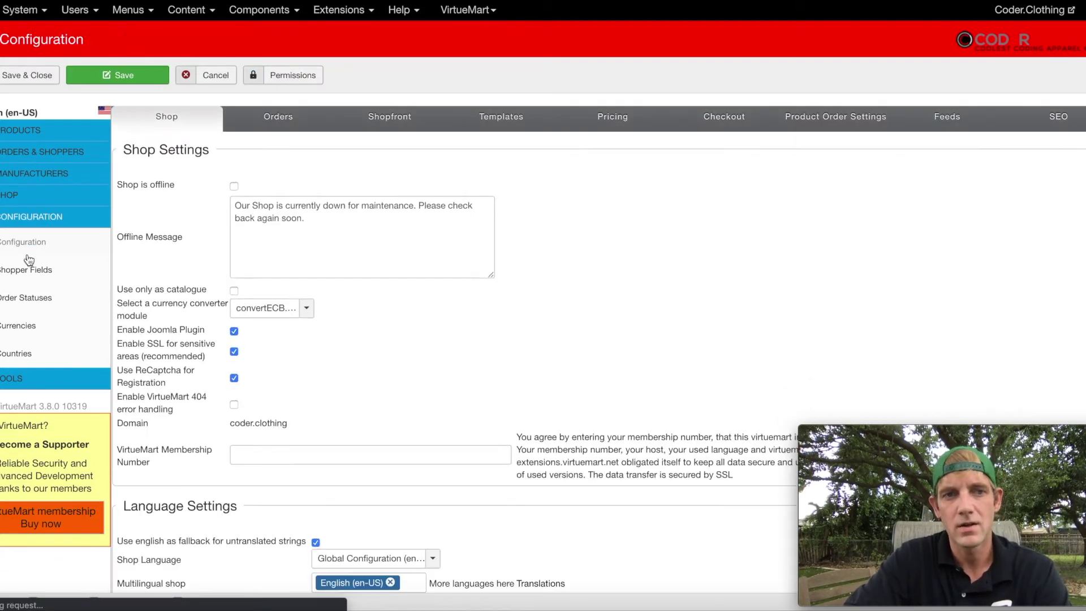
scroll(317, 325, "down", 3)
scroll(317, 325, "down", 5)
scroll(317, 326, "up", 10)
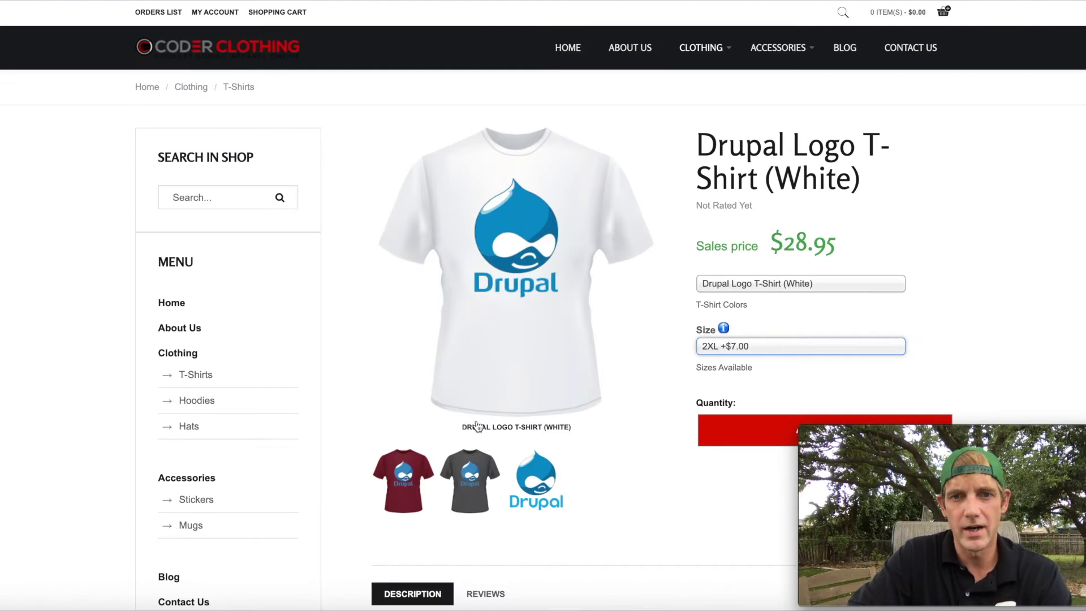
scroll(650, 290, "down", 5)
Add the 2XL Drupal Logo T-Shirt (White) to the cart and view the cart page
scroll(650, 291, "up", 1)
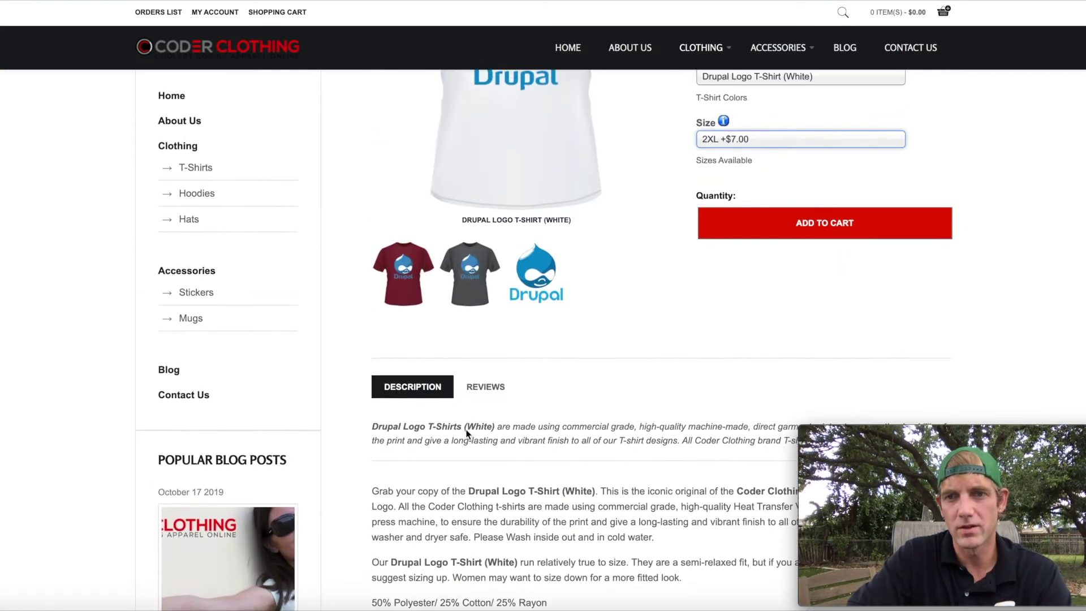
left_click(770, 248)
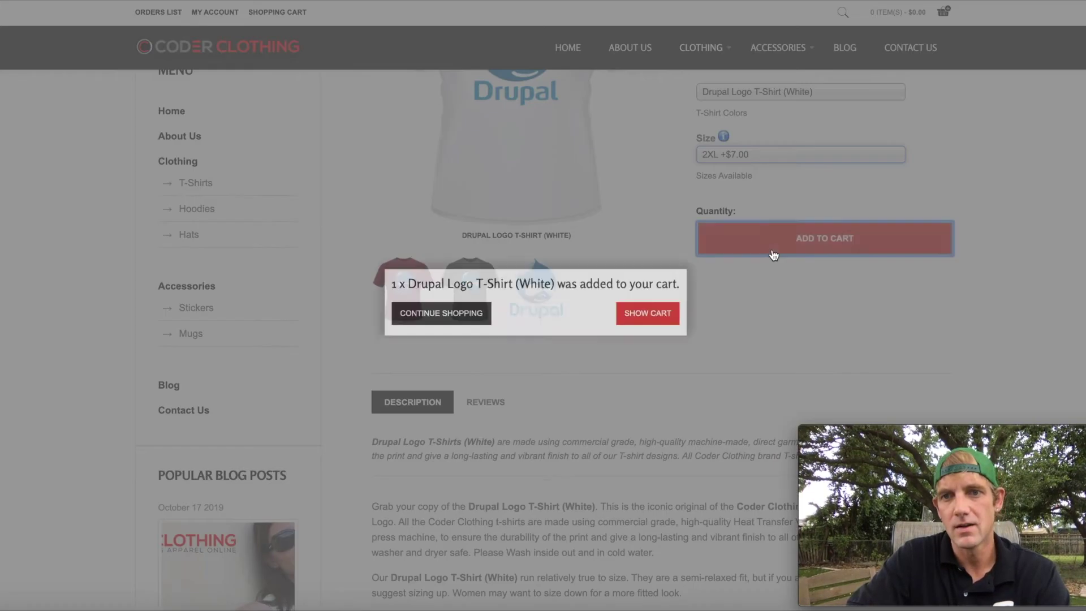
left_click(659, 311)
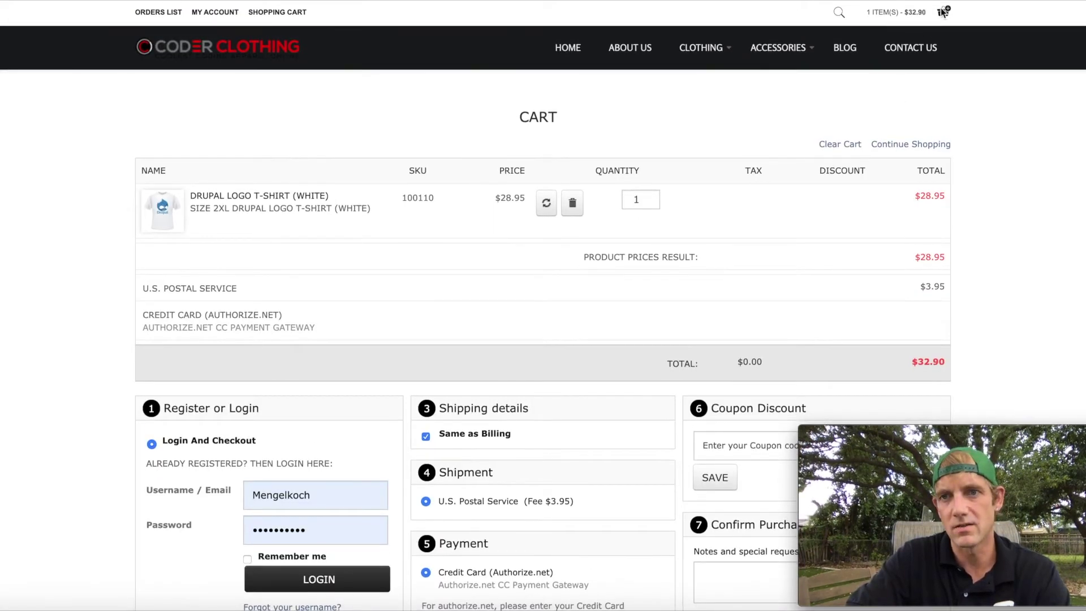
Preview the MY CART summary showing the $32.90 total
left_click(920, 17)
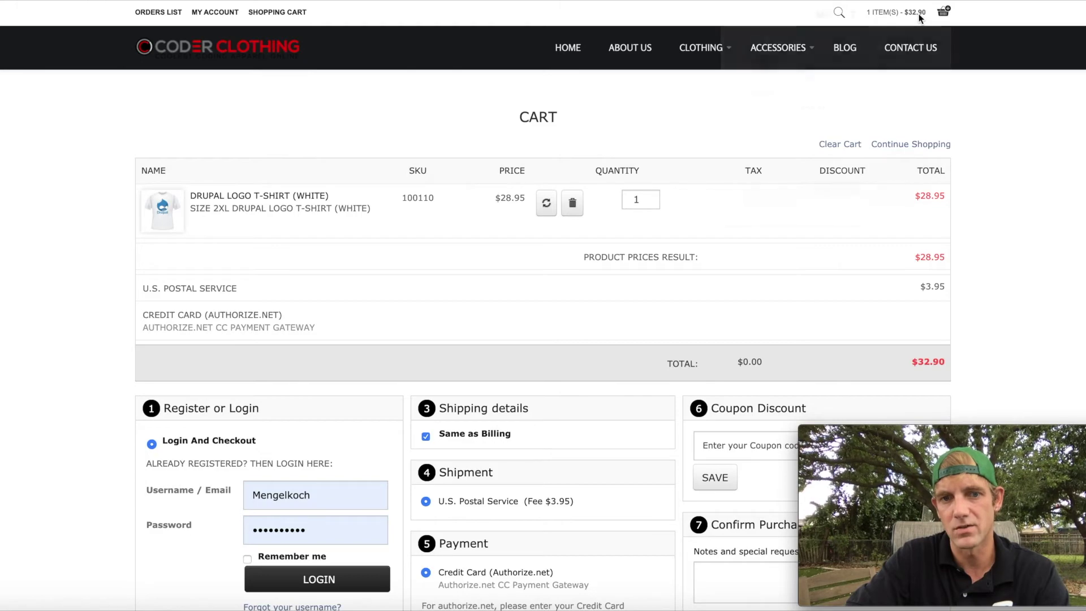
scroll(481, 276, "down", 3)
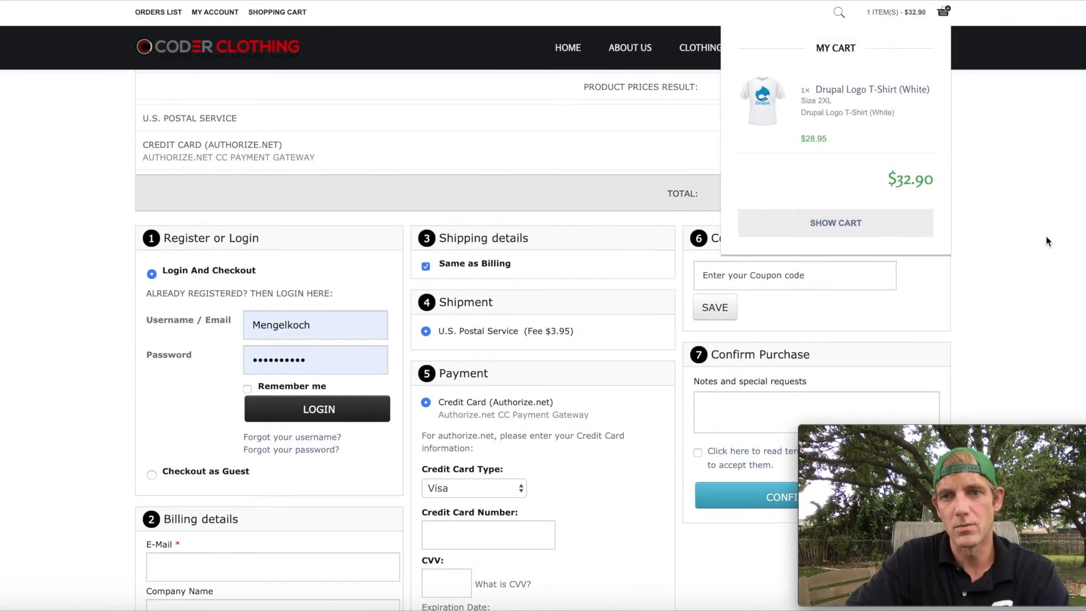
scroll(964, 240, "down", 5)
scroll(285, 37, "up", 10)
scroll(285, 36, "down", 1)
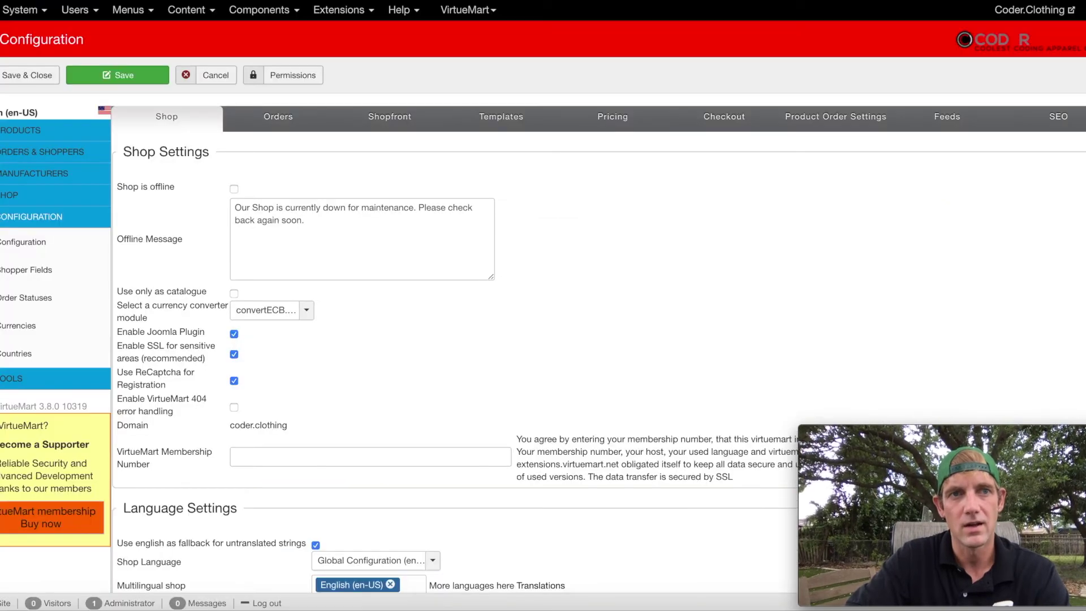
View the Orders tab's order email settings
scroll(339, 344, "down", 9)
scroll(339, 344, "up", 9)
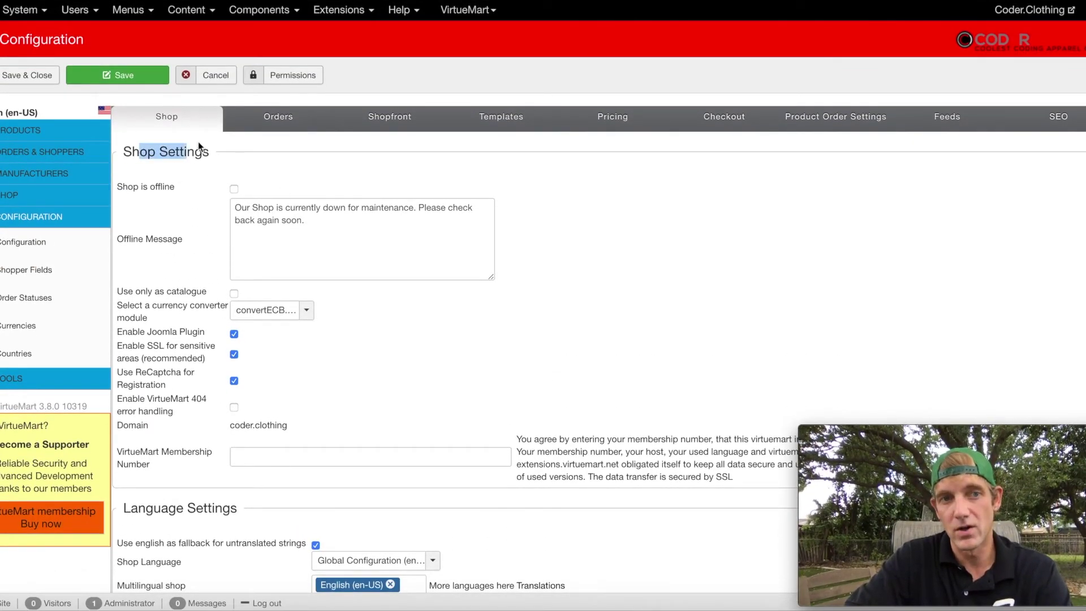
left_click(273, 124)
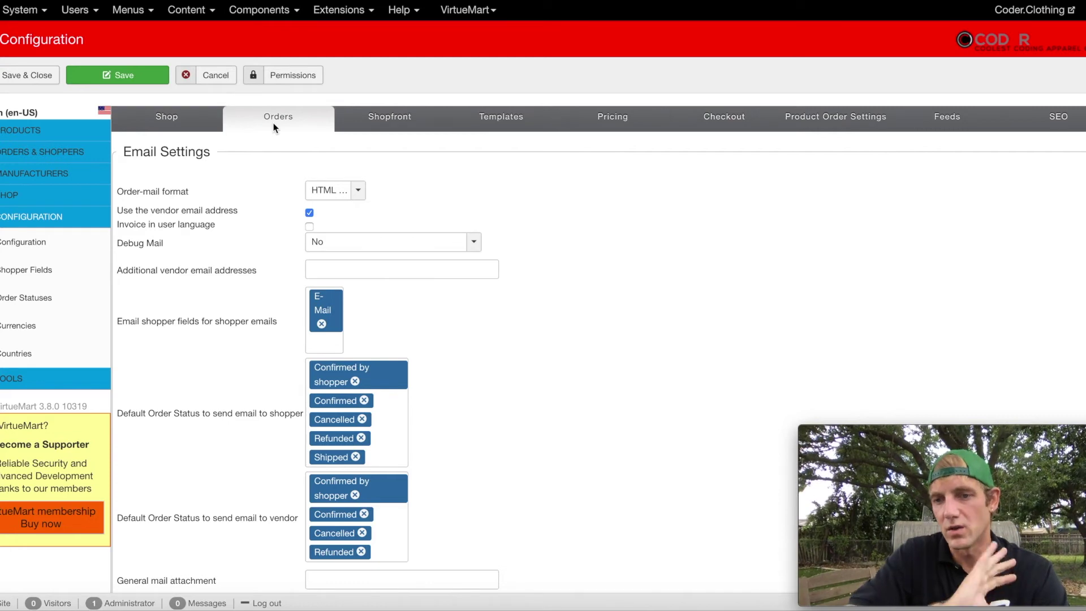
Review the Shopfront settings for weight and size units, coupon usage and product listing
left_click(384, 113)
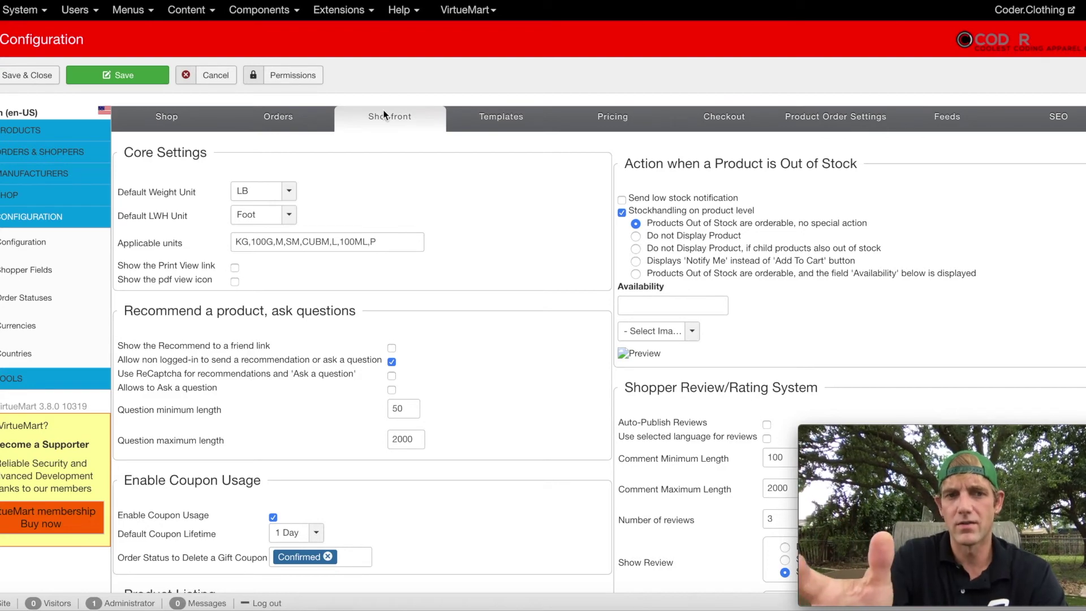
scroll(269, 304, "down", 3)
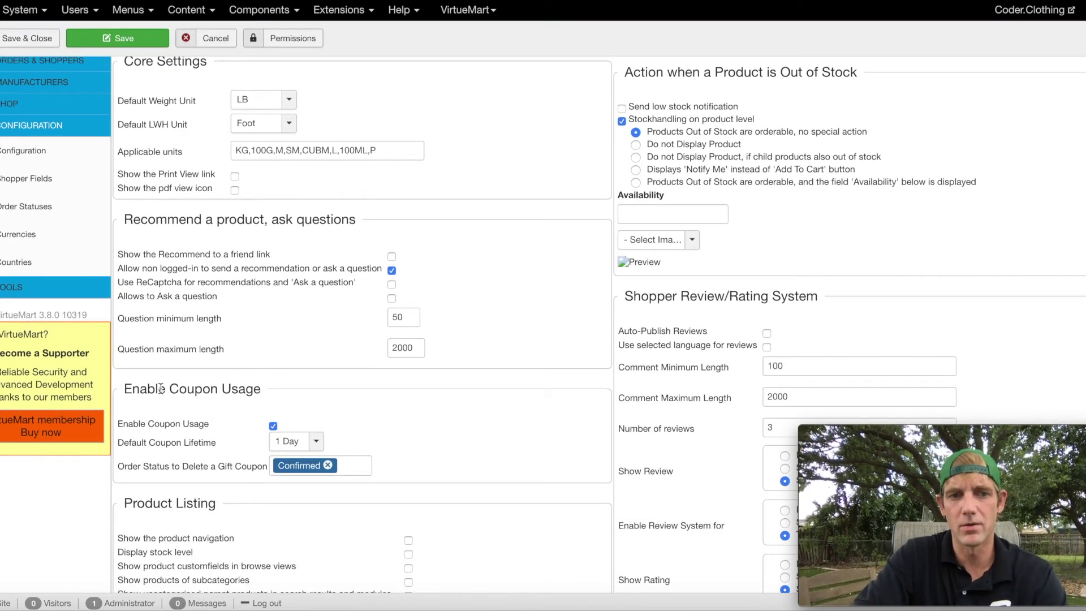
scroll(341, 372, "down", 6)
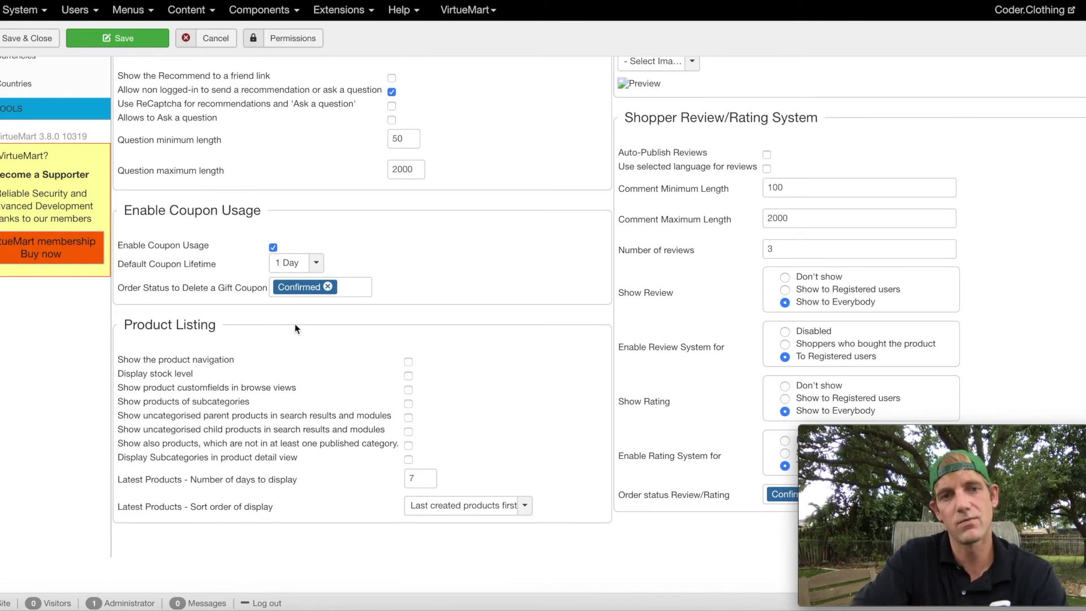
scroll(295, 327, "up", 9)
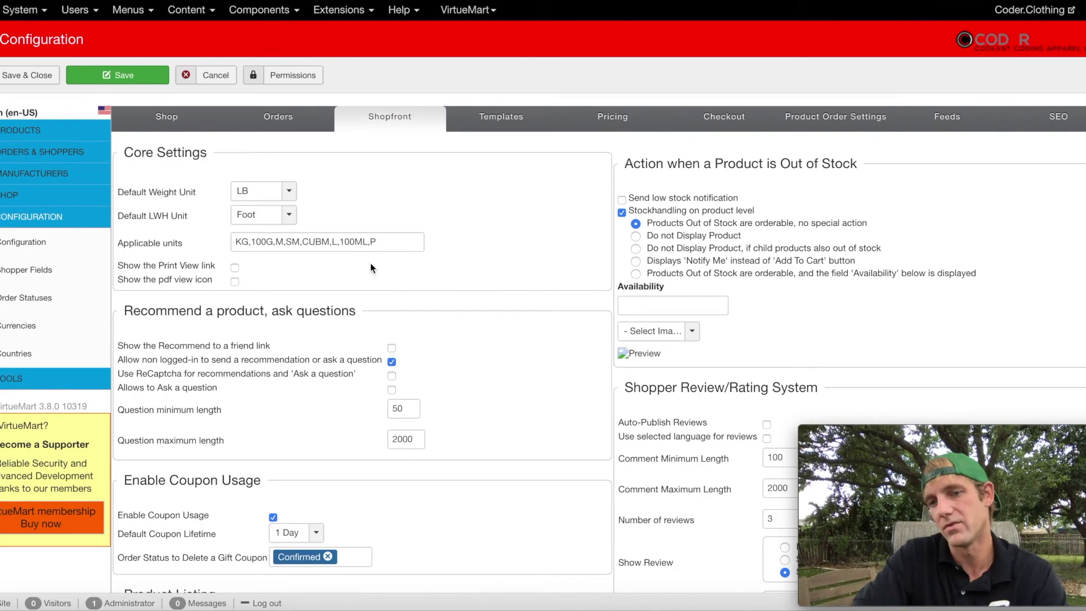
left_click(516, 129)
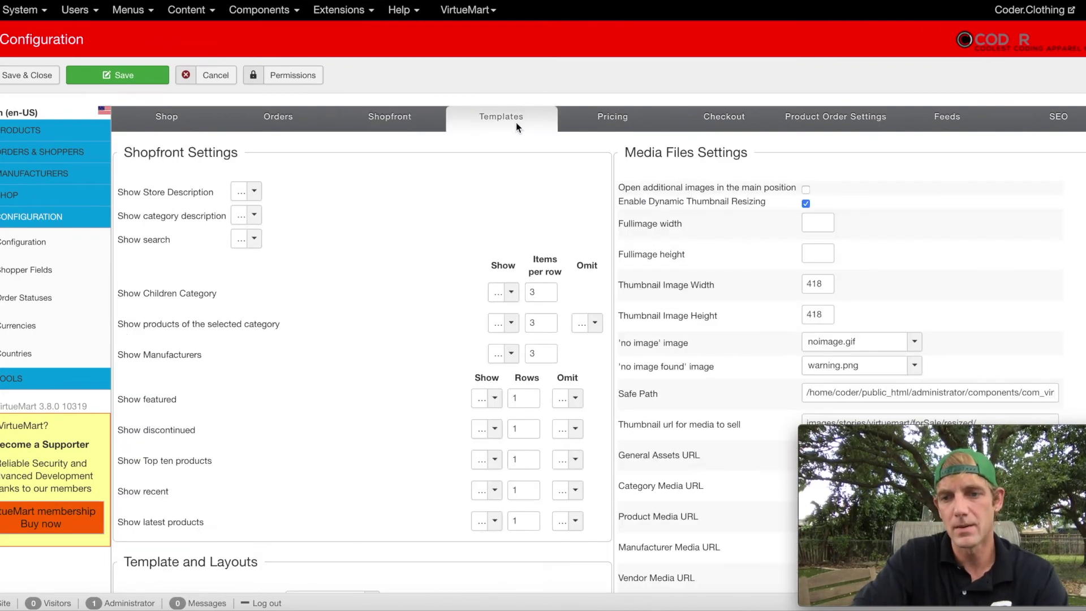
Scroll the Templates settings, then view Pricing, where only Final salesprice is displayed
scroll(384, 429, "down", 20)
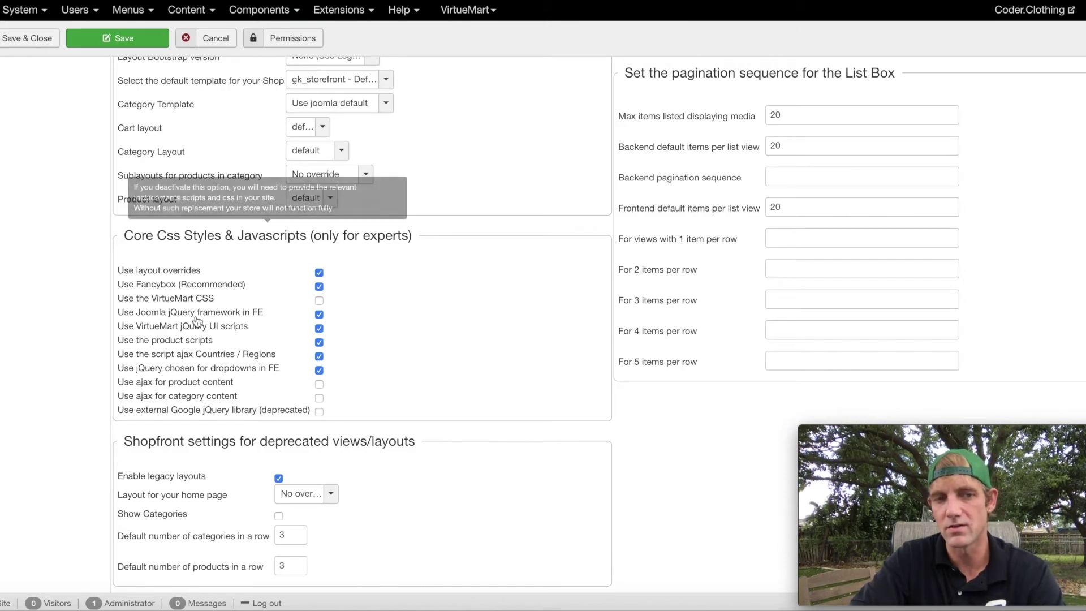
scroll(238, 419, "up", 20)
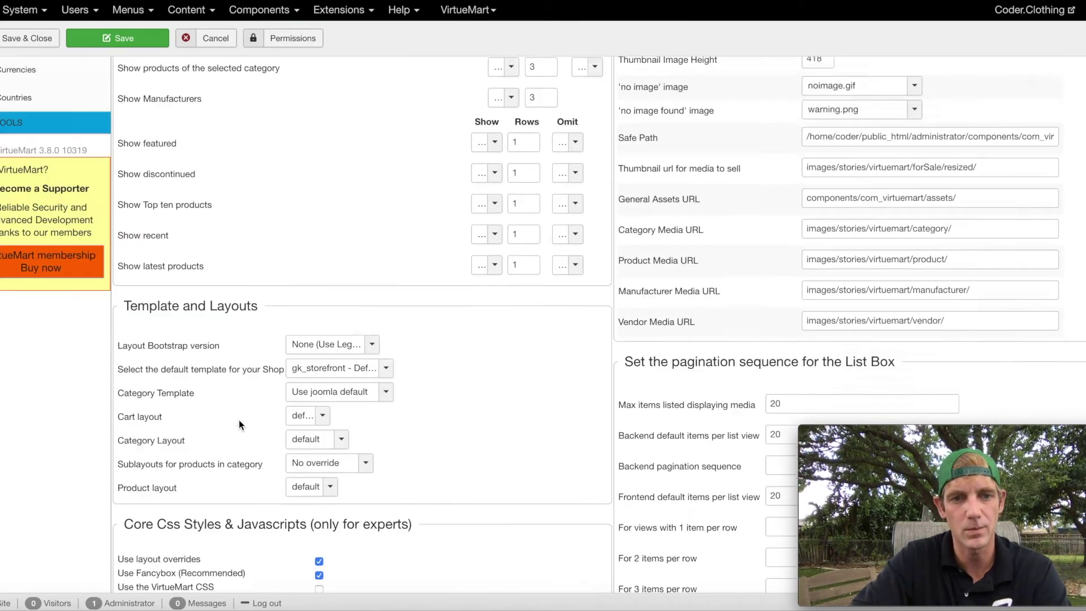
left_click(611, 118)
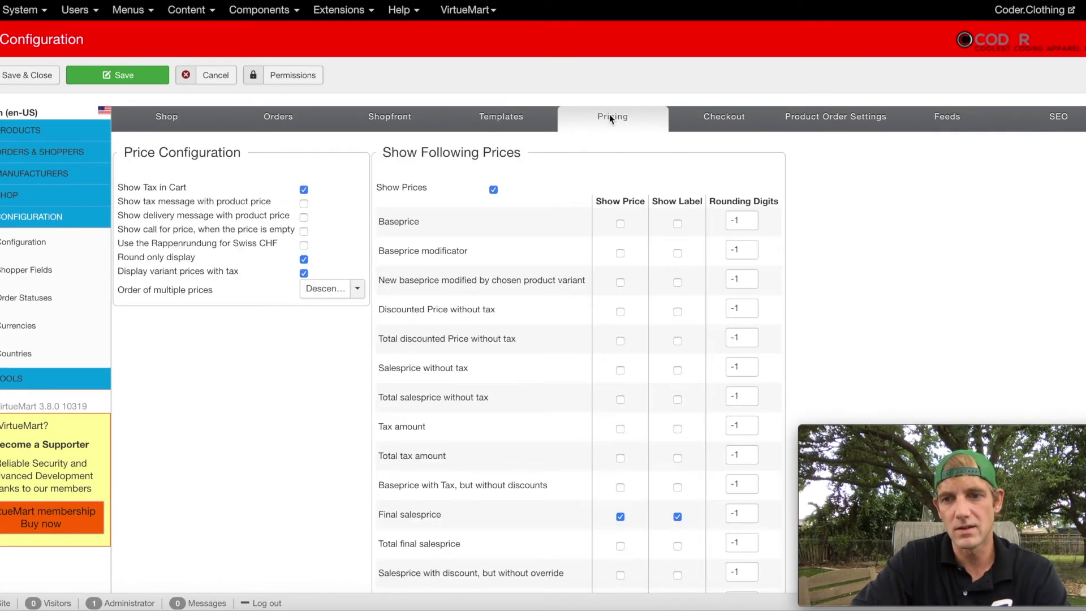
scroll(609, 114, "down", 3)
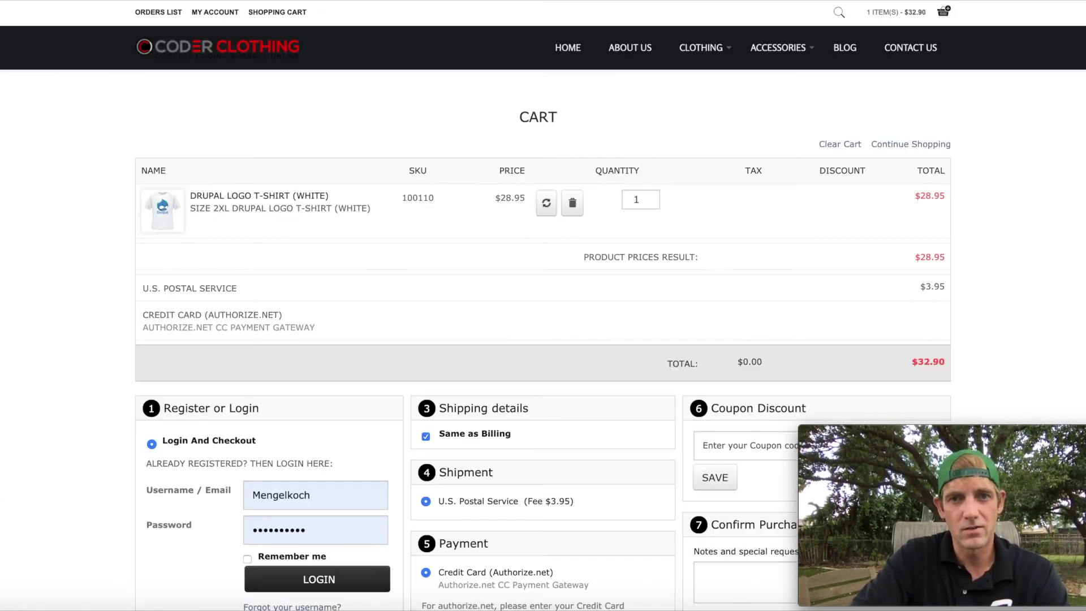
Select the $28.95 item total in the storefront cart
double_click(930, 196)
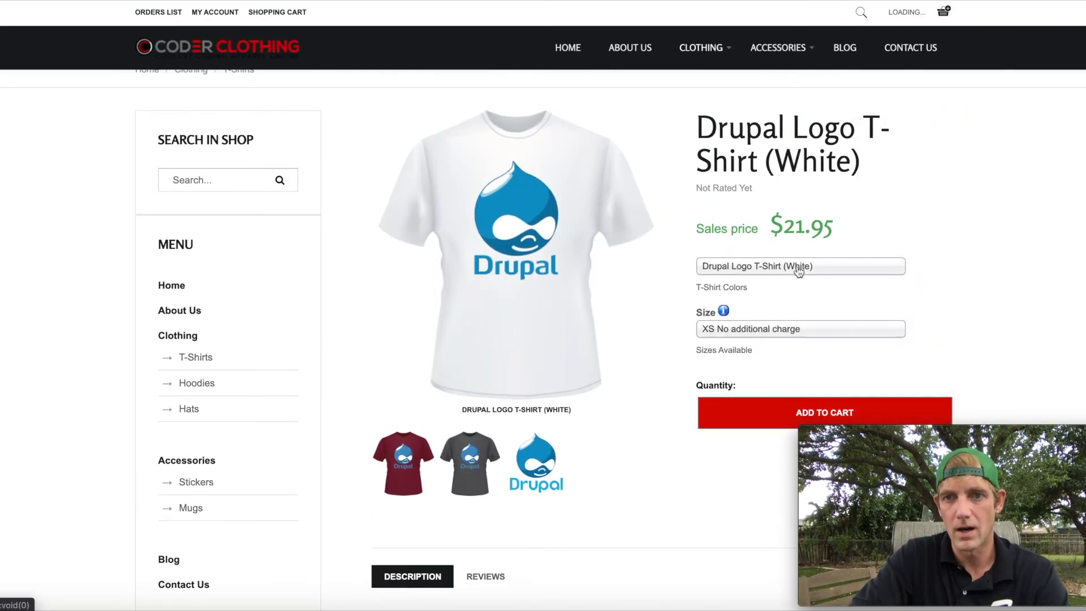
Back in the admin, view the Checkout, Product Order Settings and Feeds configuration tabs
left_click(104, 8)
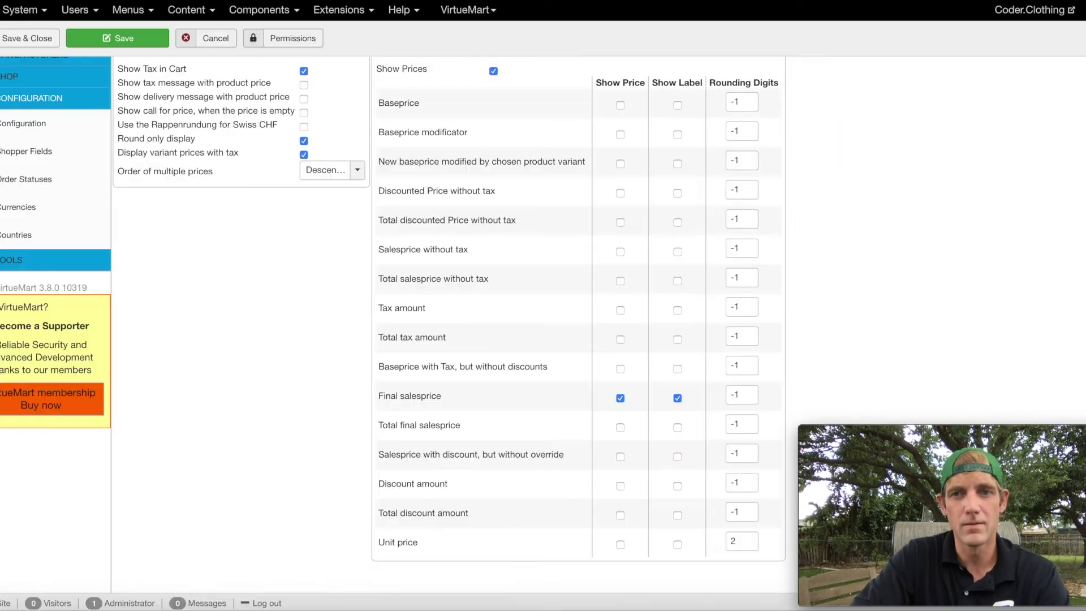
scroll(684, 429, "up", 3)
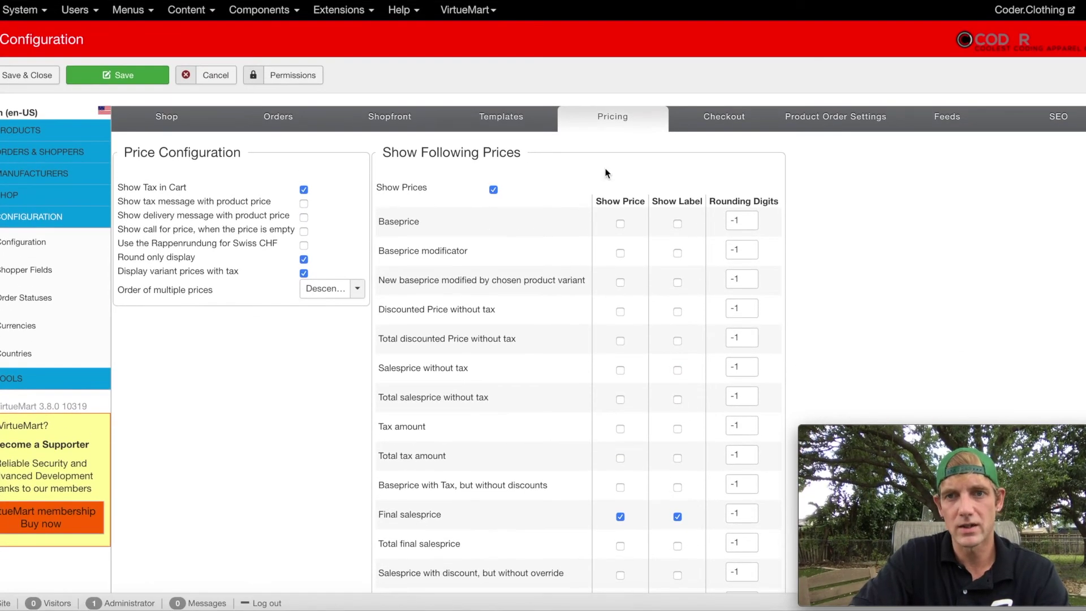
left_click(722, 123)
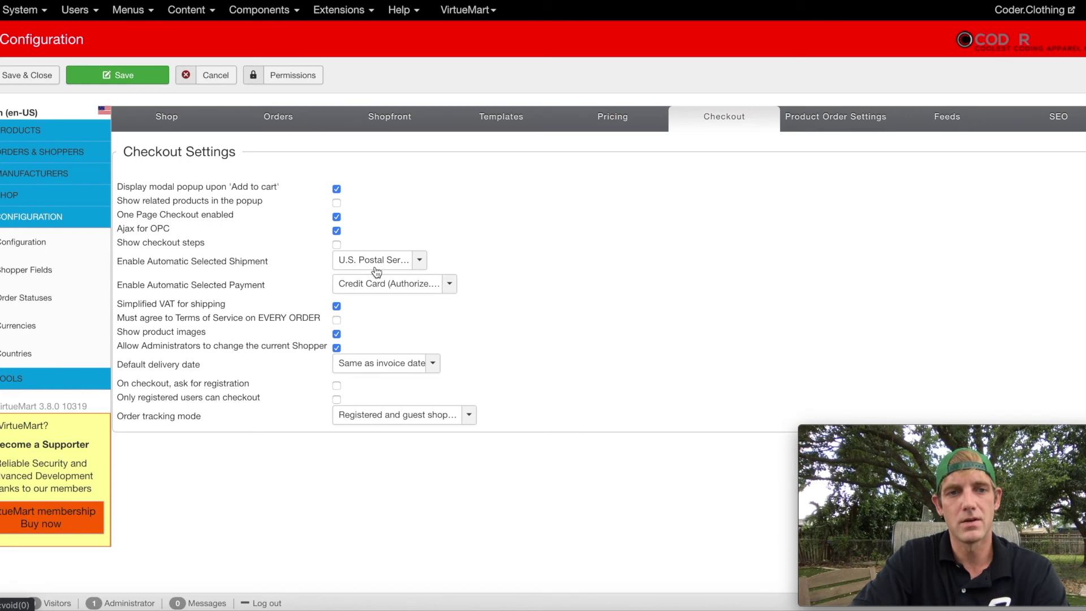
left_click(829, 125)
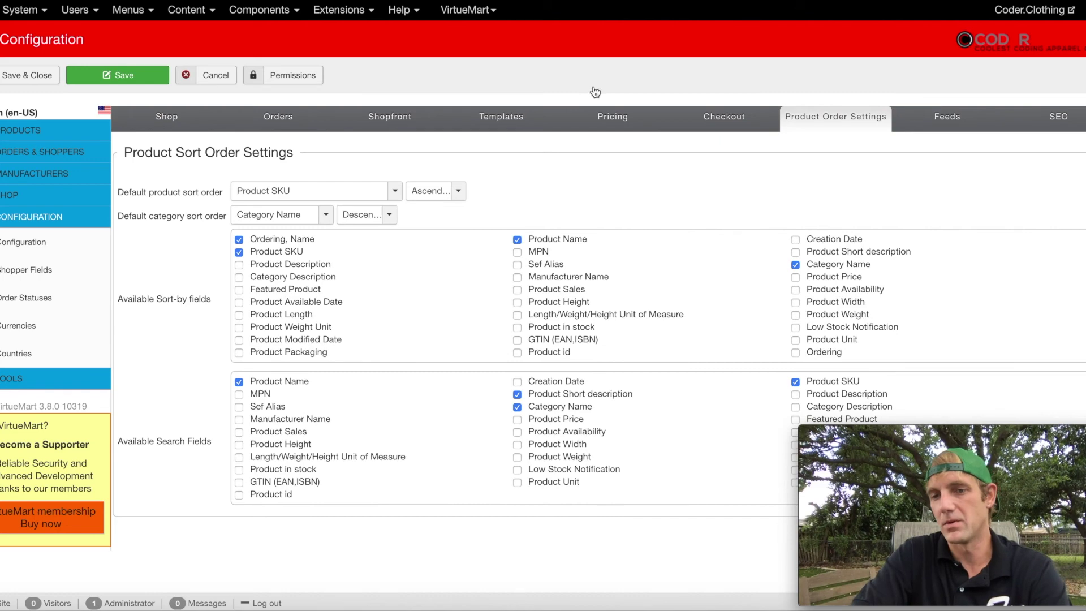
left_click(949, 117)
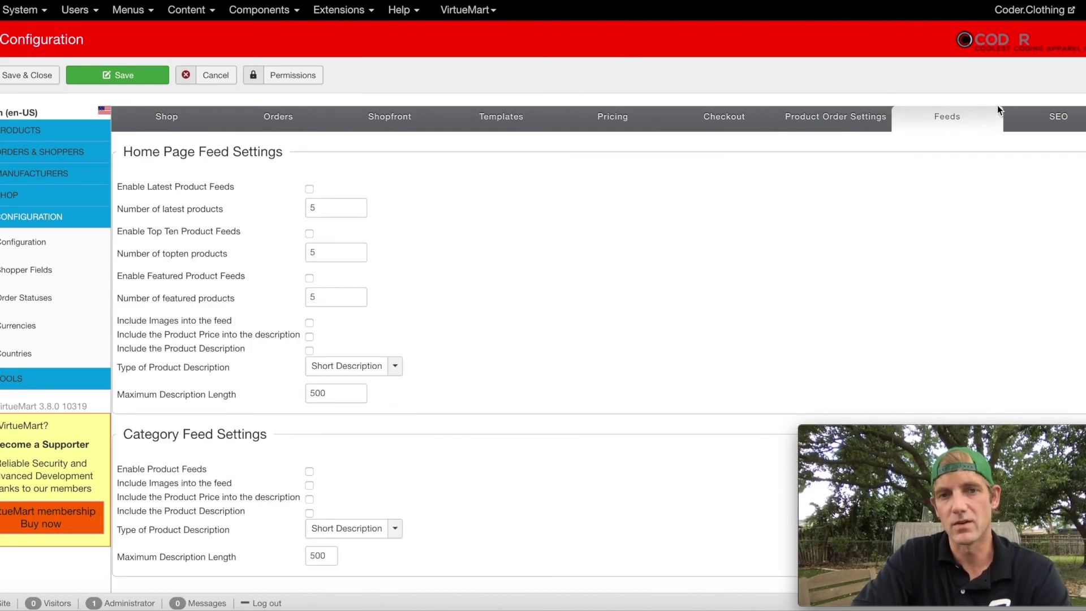
View the SEO configuration settings and expand the PRODUCTS sidebar section
left_click(1038, 122)
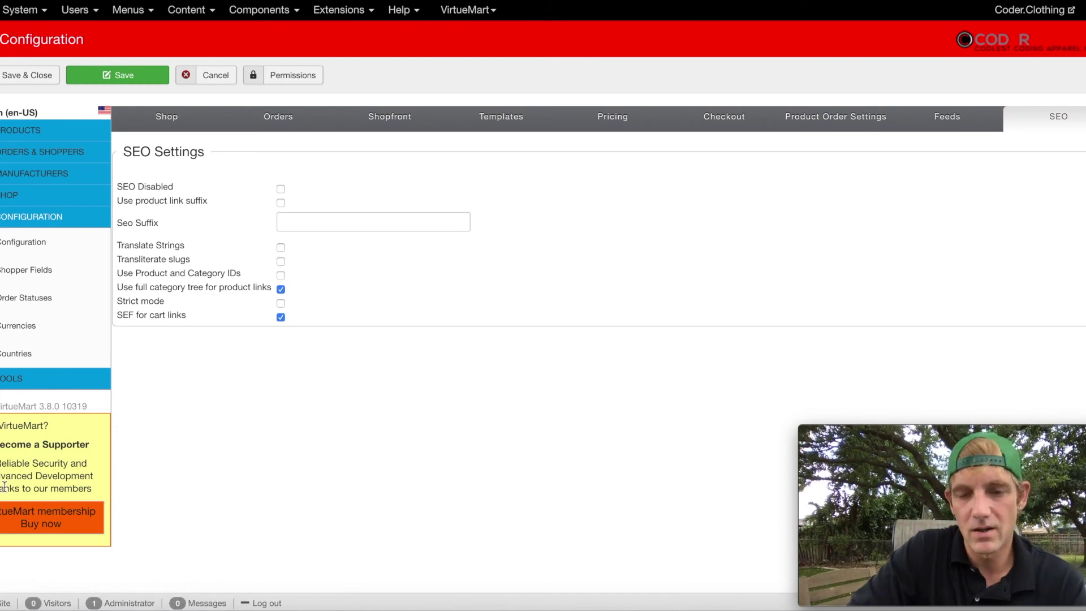
left_click(63, 130)
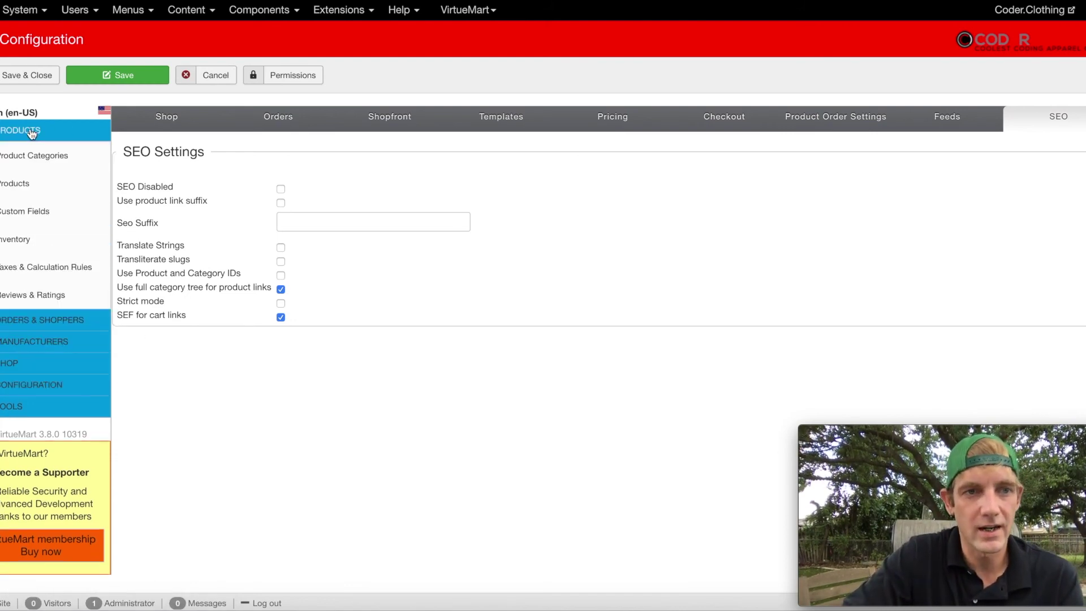